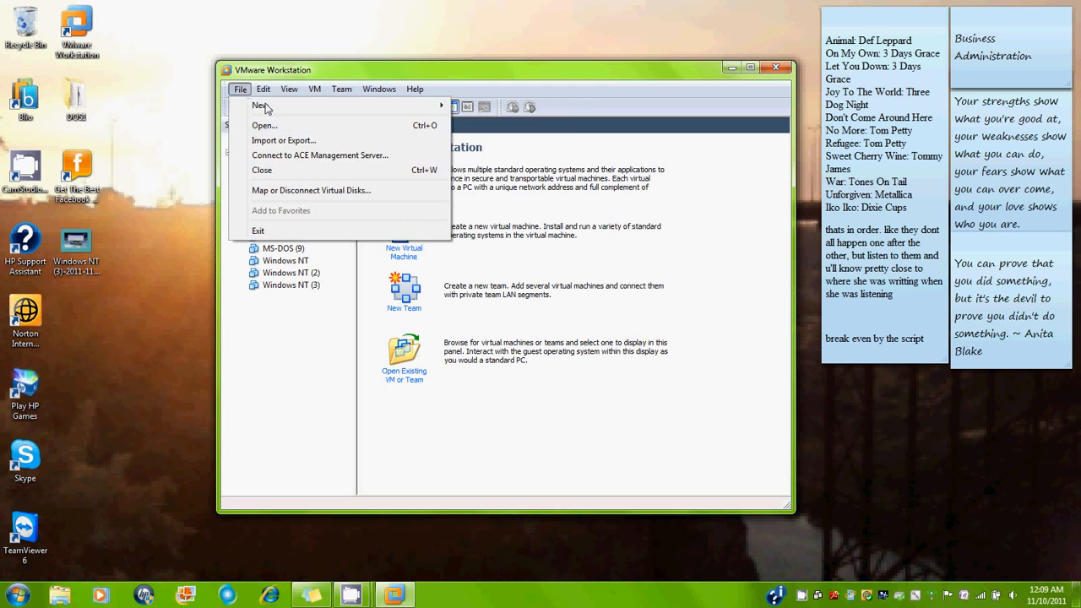
- Start a Typical new virtual machine that installs from the NT40WS.iso disc image
click(497, 109)
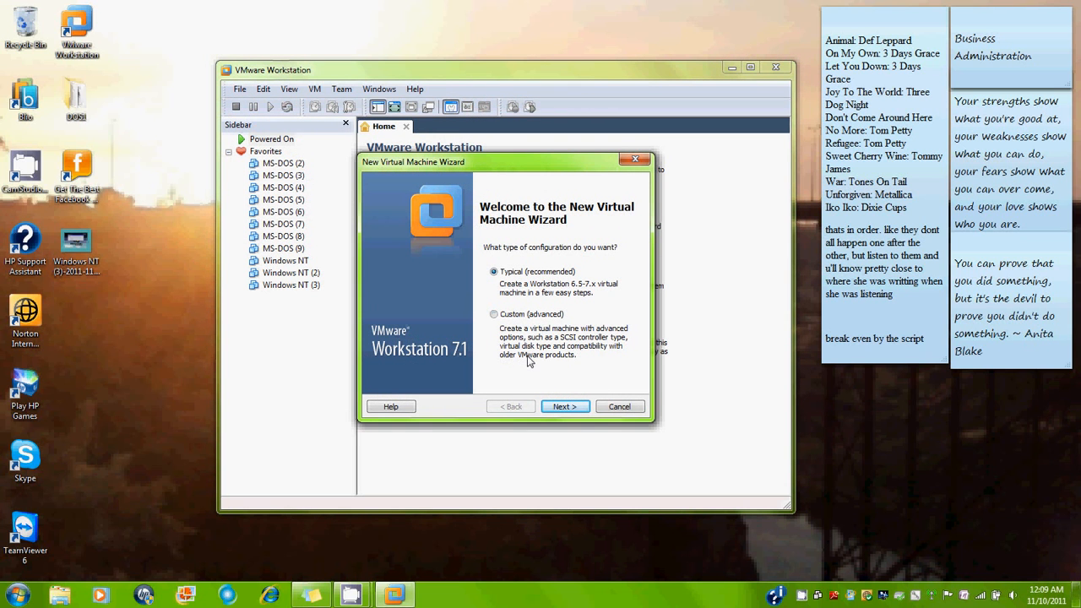
click(564, 408)
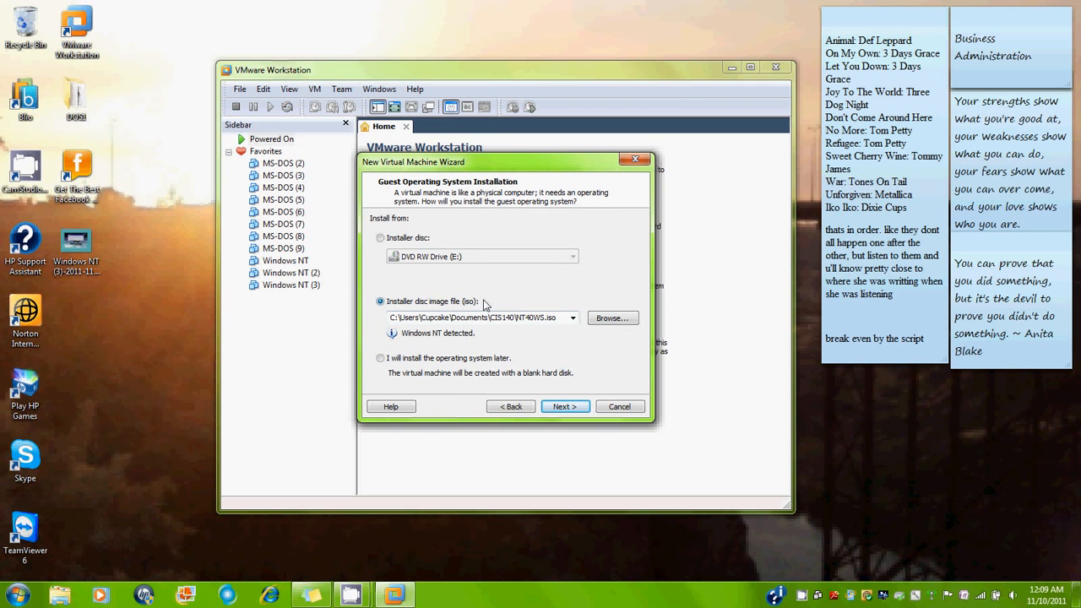
click(610, 325)
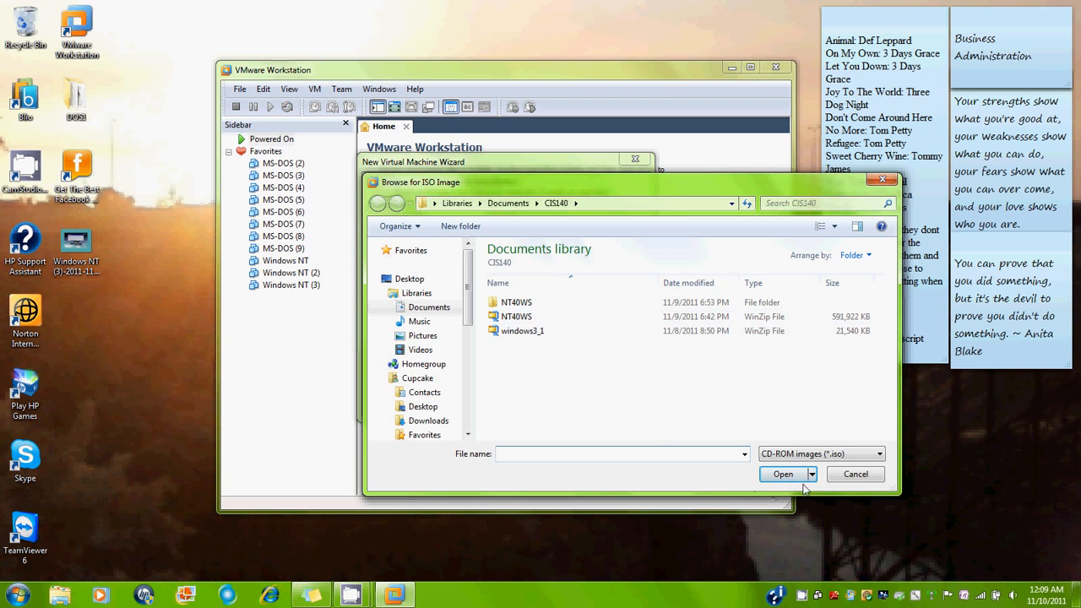
click(882, 179)
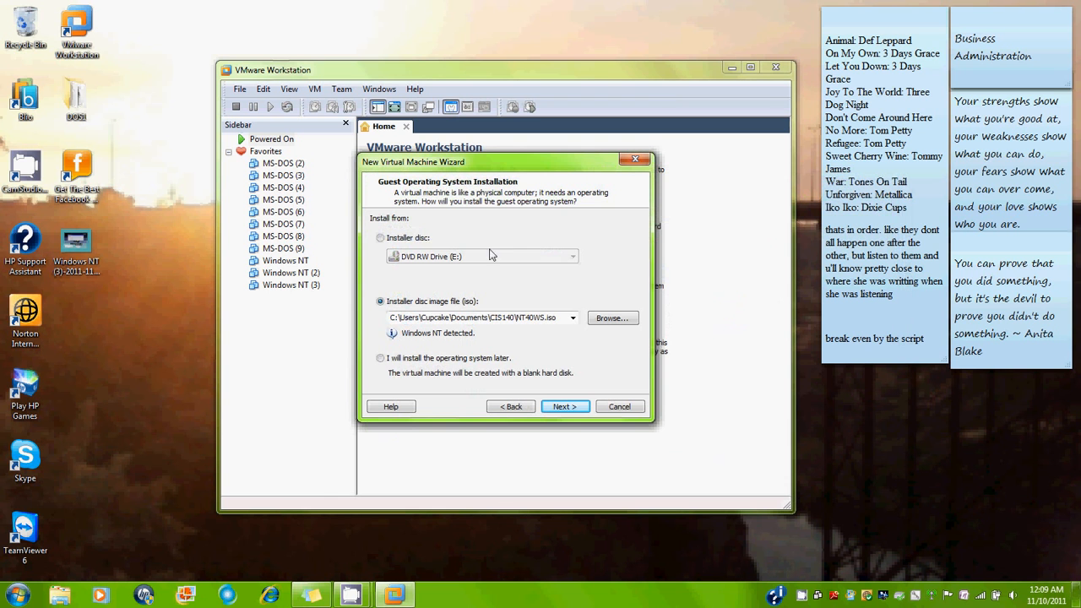
- Keep the default name and 4 GB disk, then create the 256 MB Windows NT (4) machine
click(567, 410)
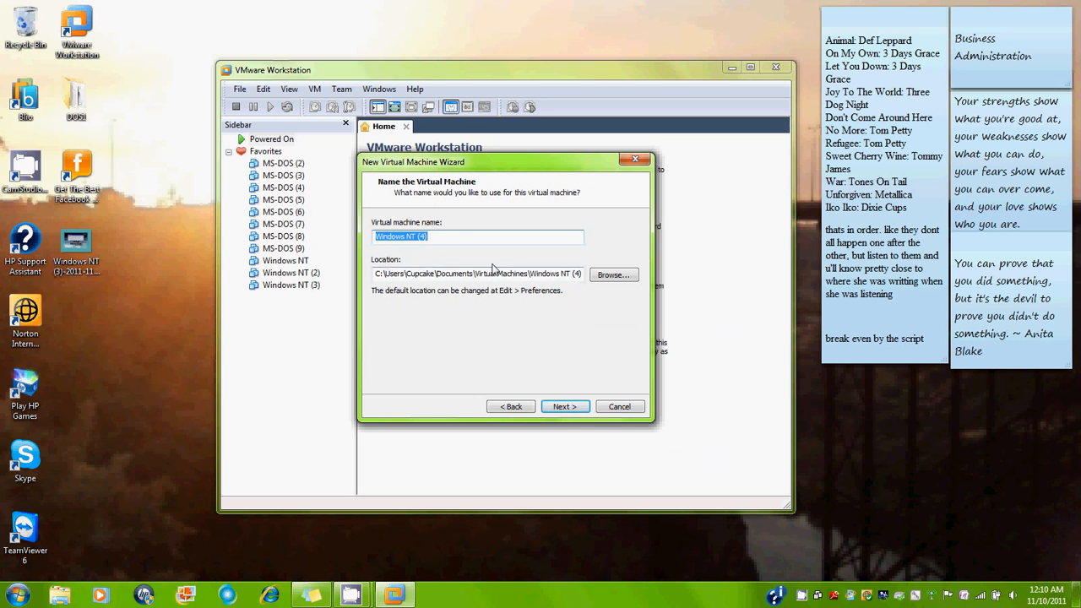
click(564, 408)
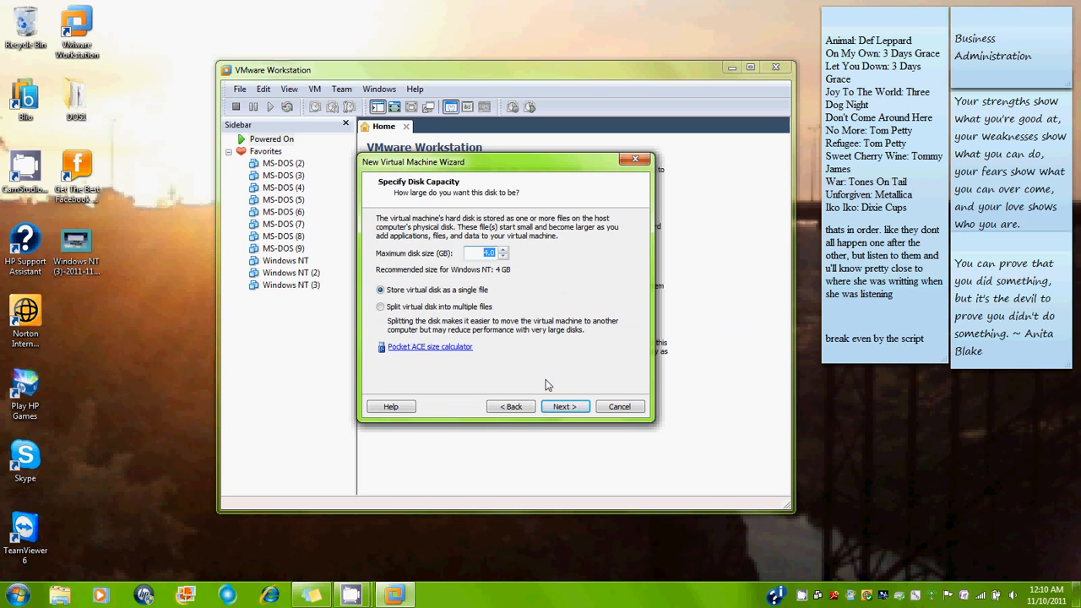
click(562, 406)
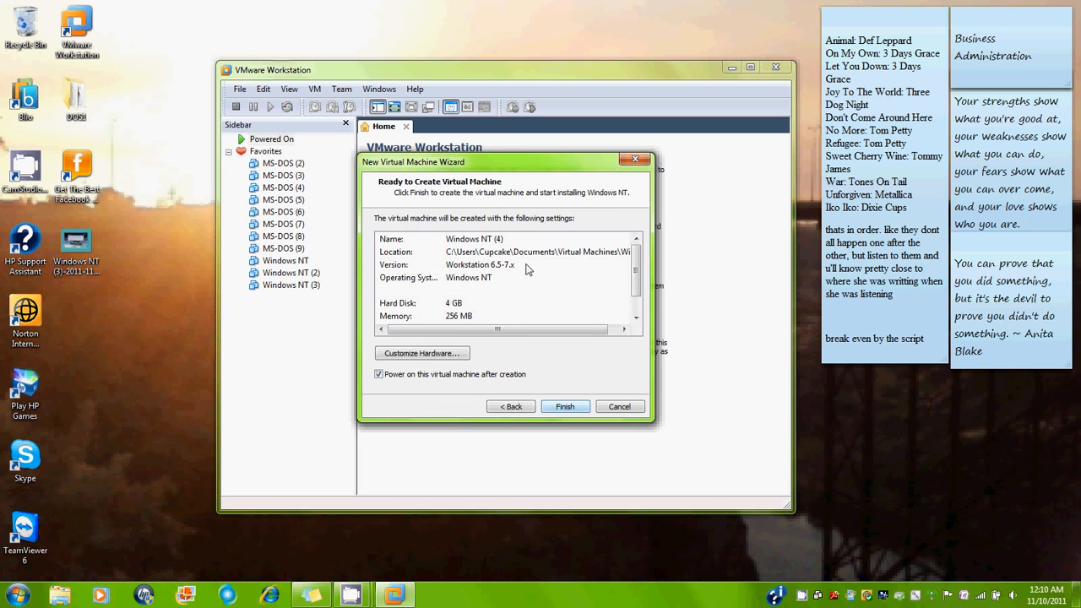
scroll(525, 268, down, 1)
scroll(525, 268, up, 1)
click(562, 407)
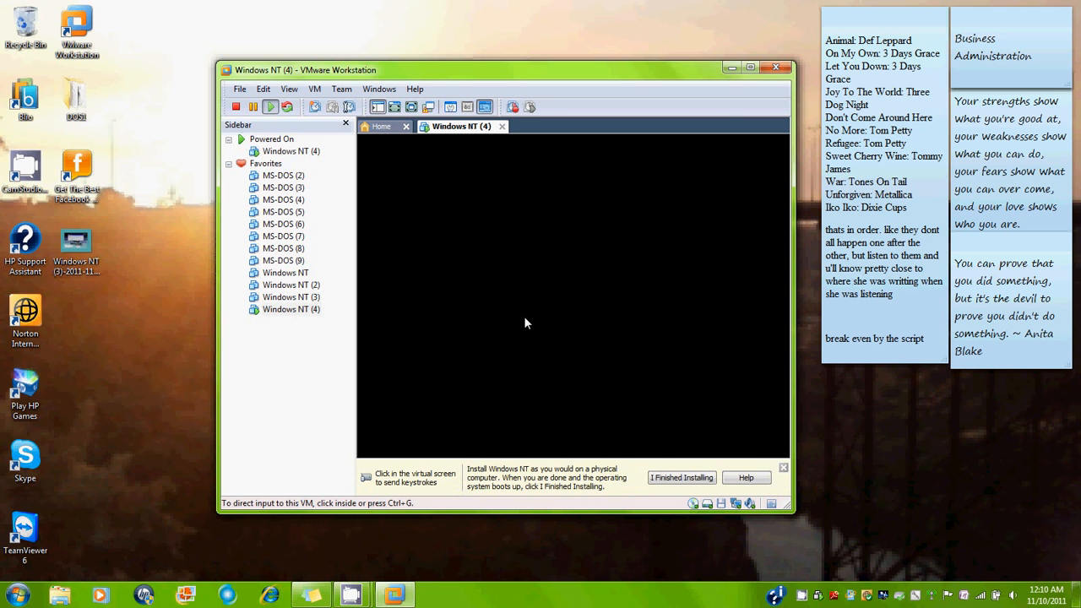
- Maximize the VMware window and capture input into the VM at the NT Setup welcome screen
click(750, 68)
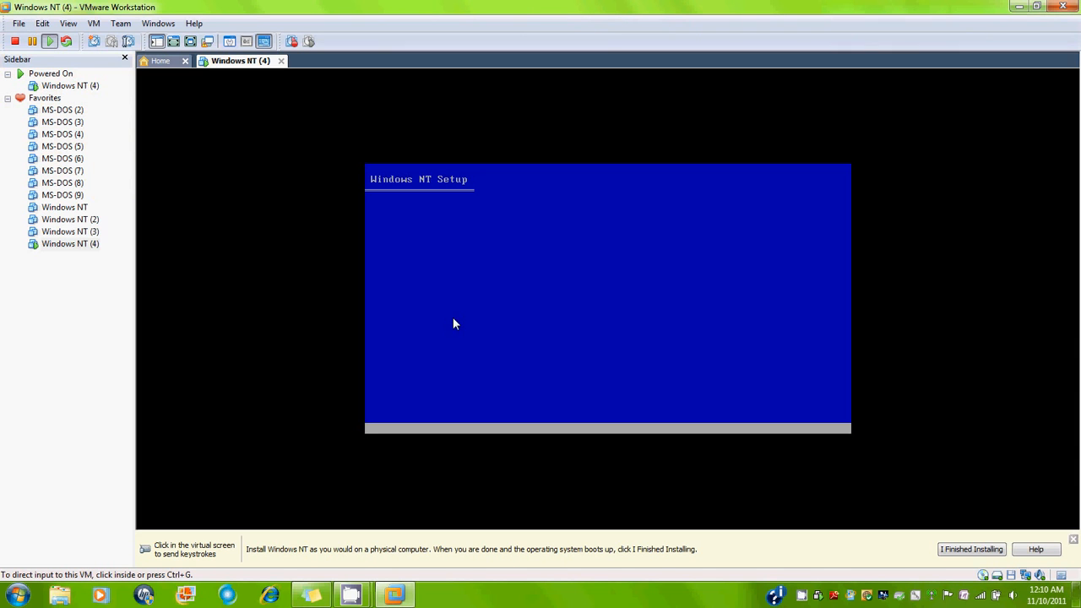
click(451, 321)
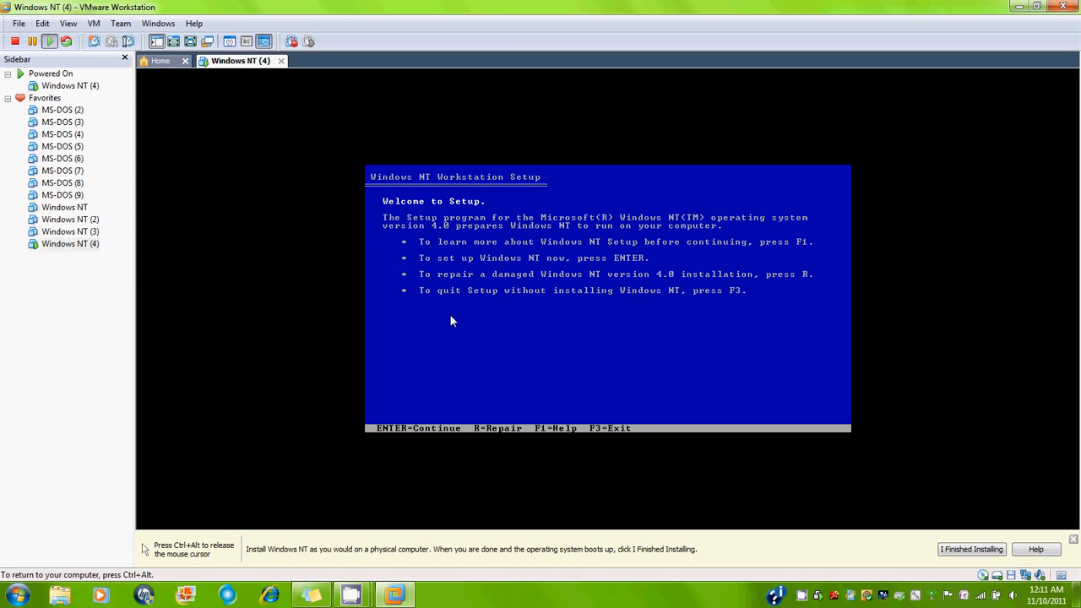
- Begin NT Setup without extra drivers, accept the licence with F8, and confirm the hardware list
key(Return)
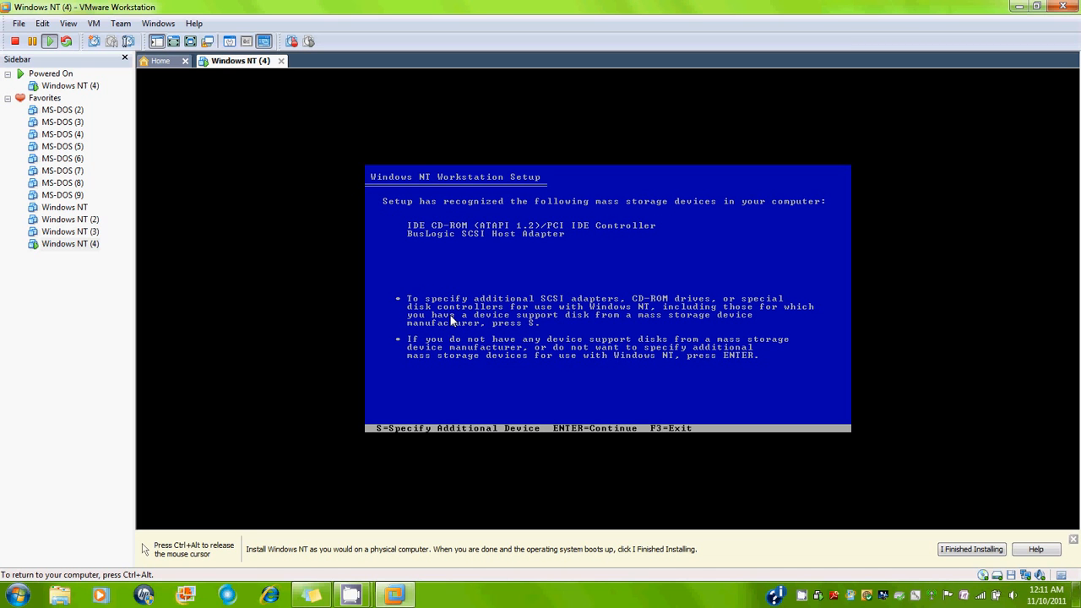
key(Return)
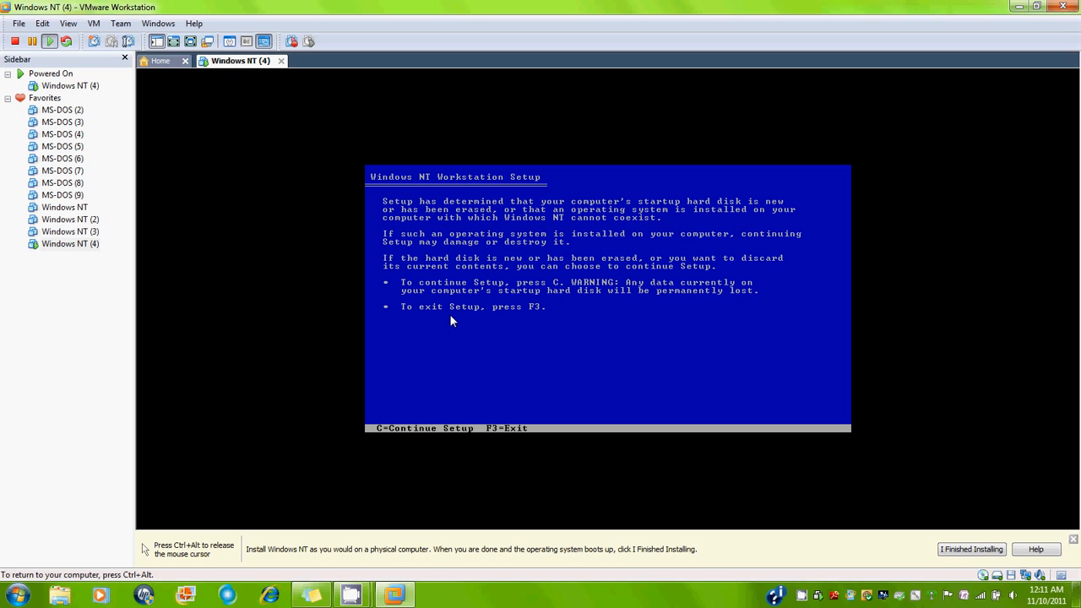
key(c)
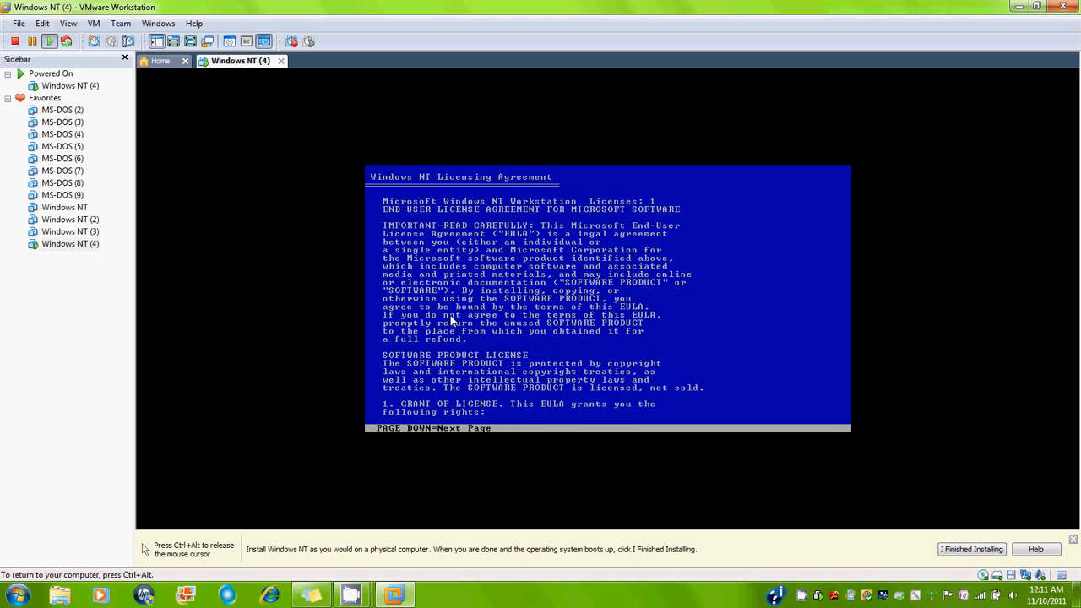
key(Page_Down)
key(Page_Down)
key(Page_Down)
key(Page_Down)
key(Page_Down)
key(Page_Down)
key(Page_Down)
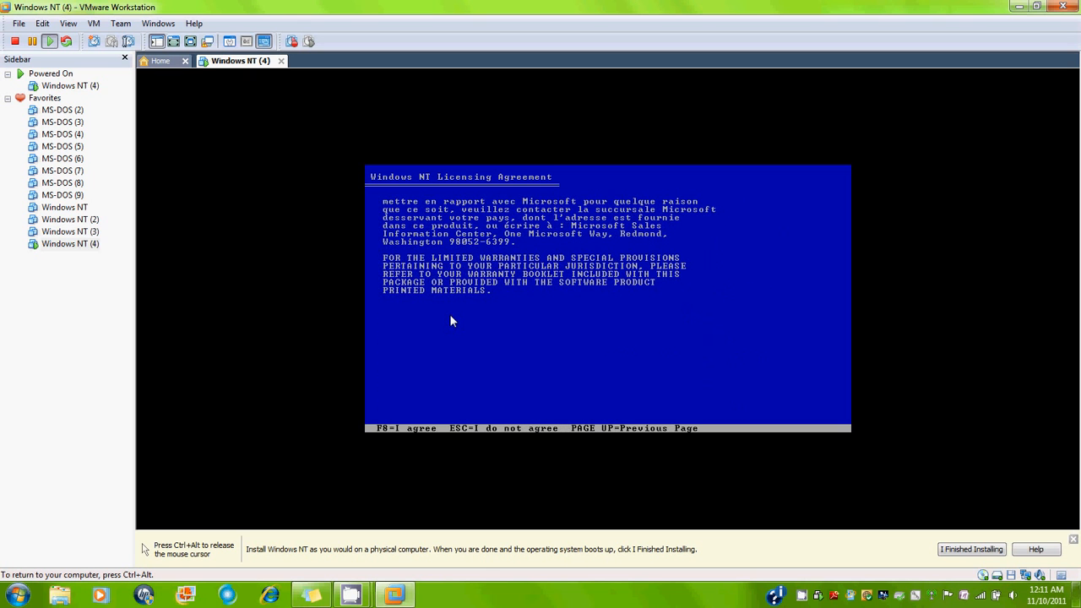
key(F8)
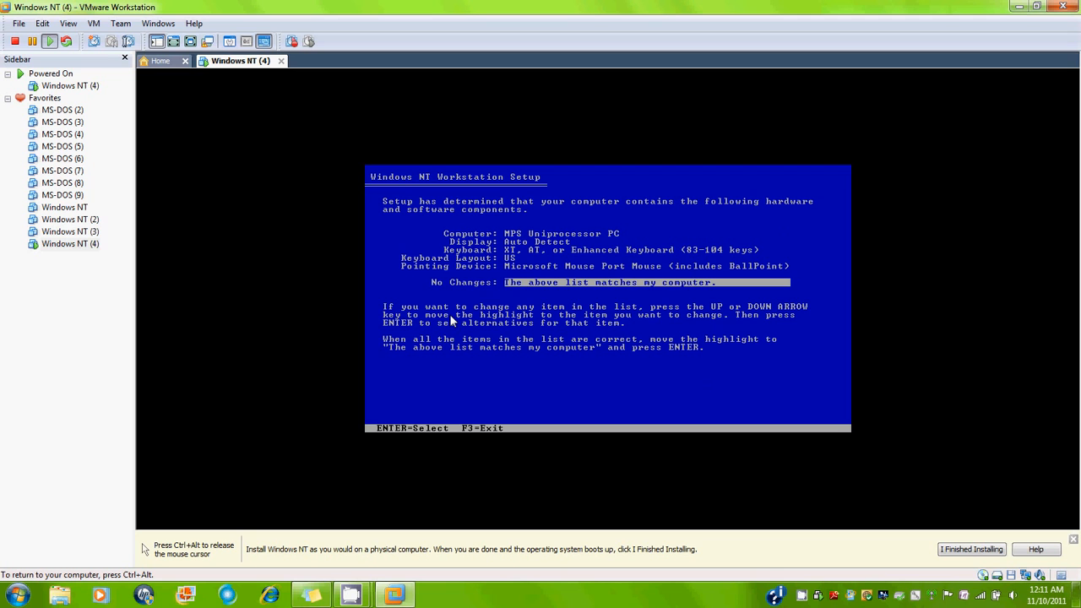
key(Return)
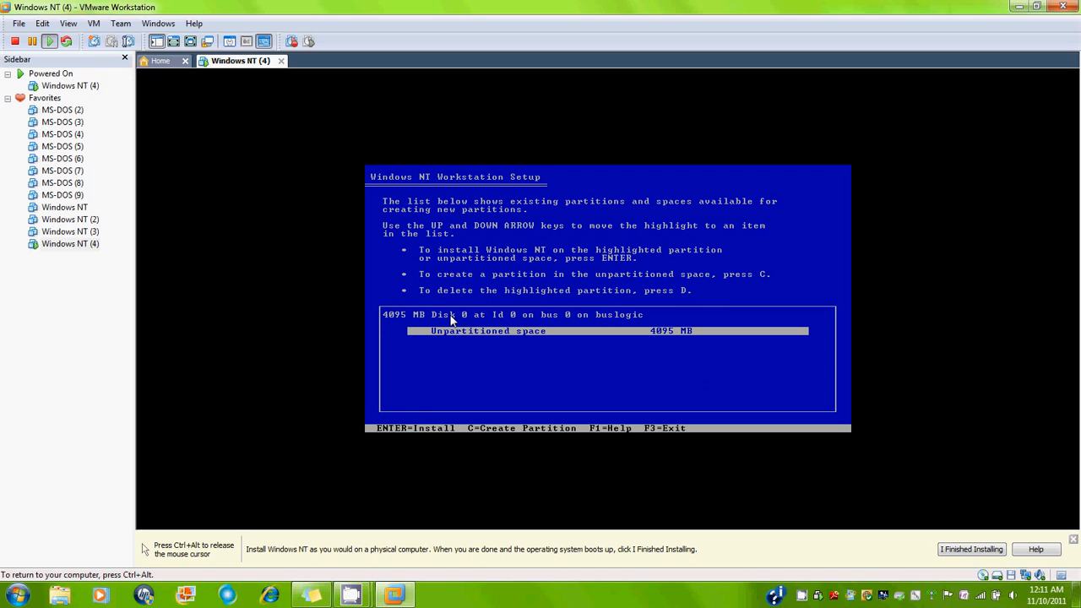
- Create a full 4095 MB C: partition, select it, and format it as NTFS
key(c)
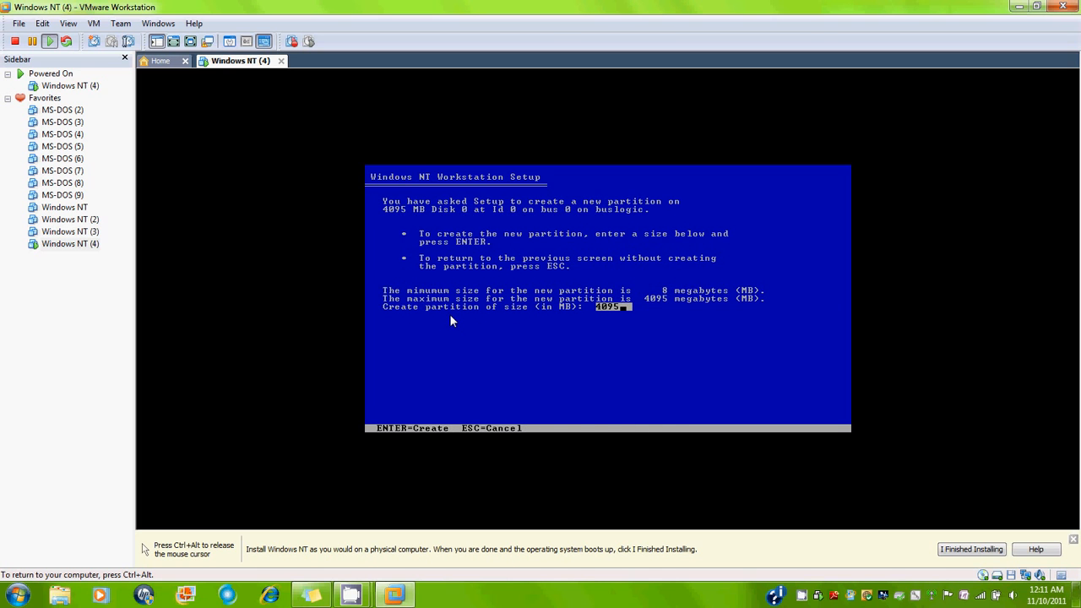
key(Return)
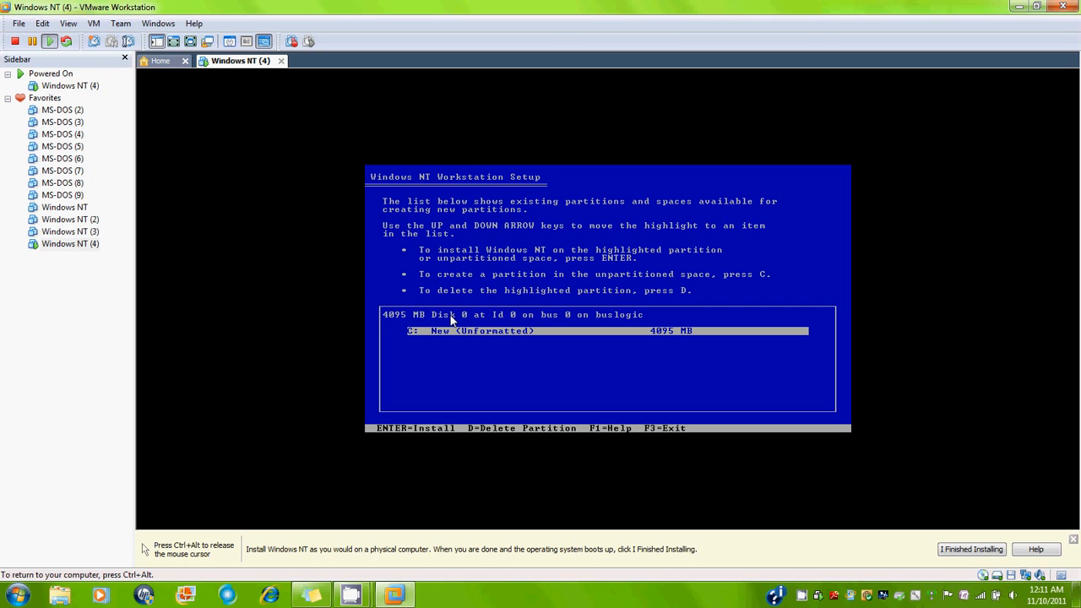
key(Return)
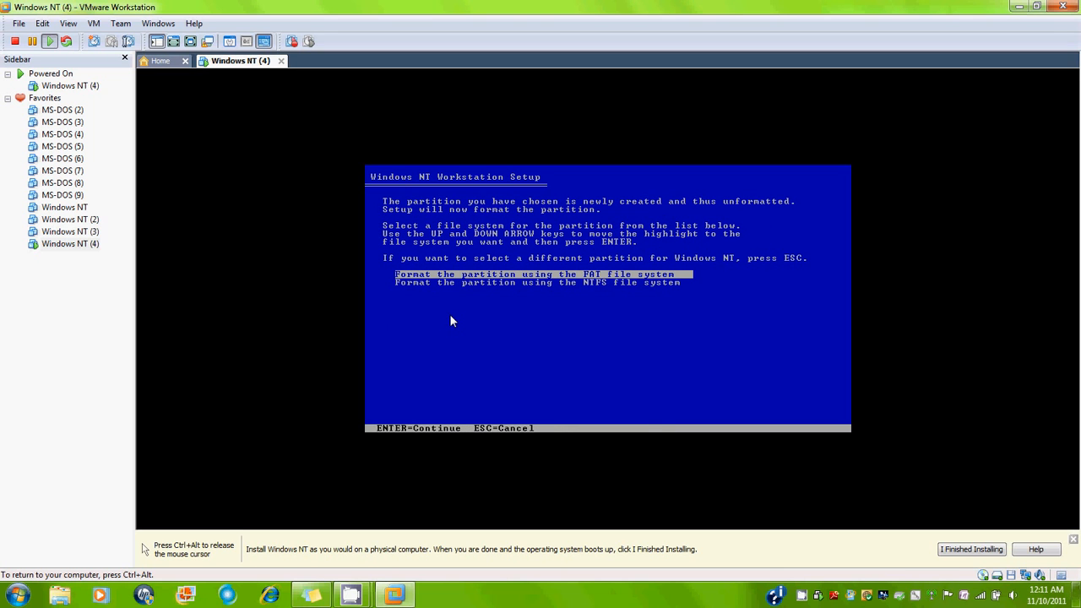
key(Down)
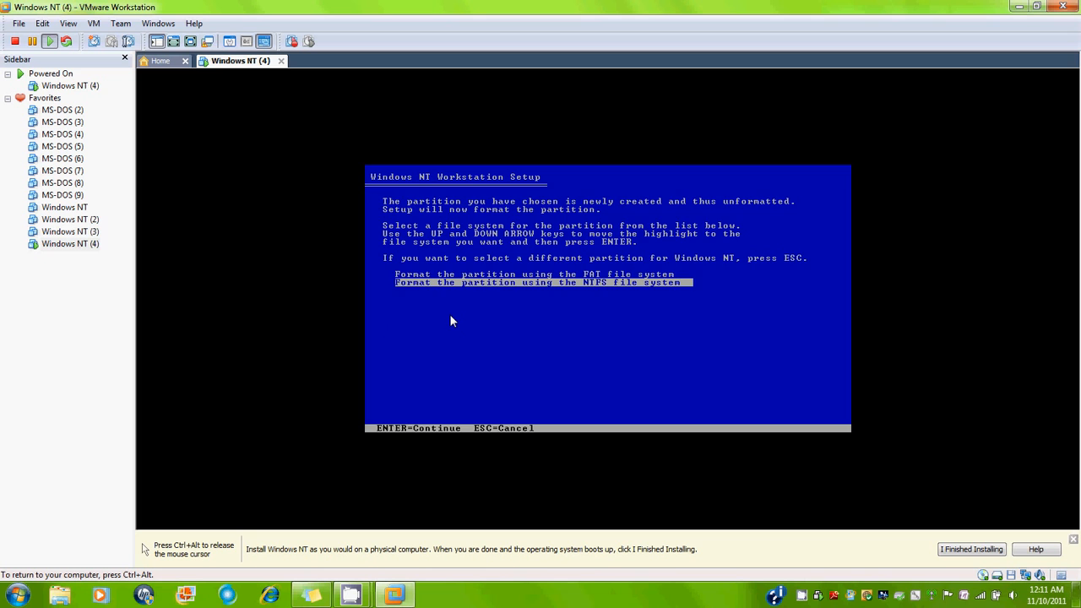
key(Return)
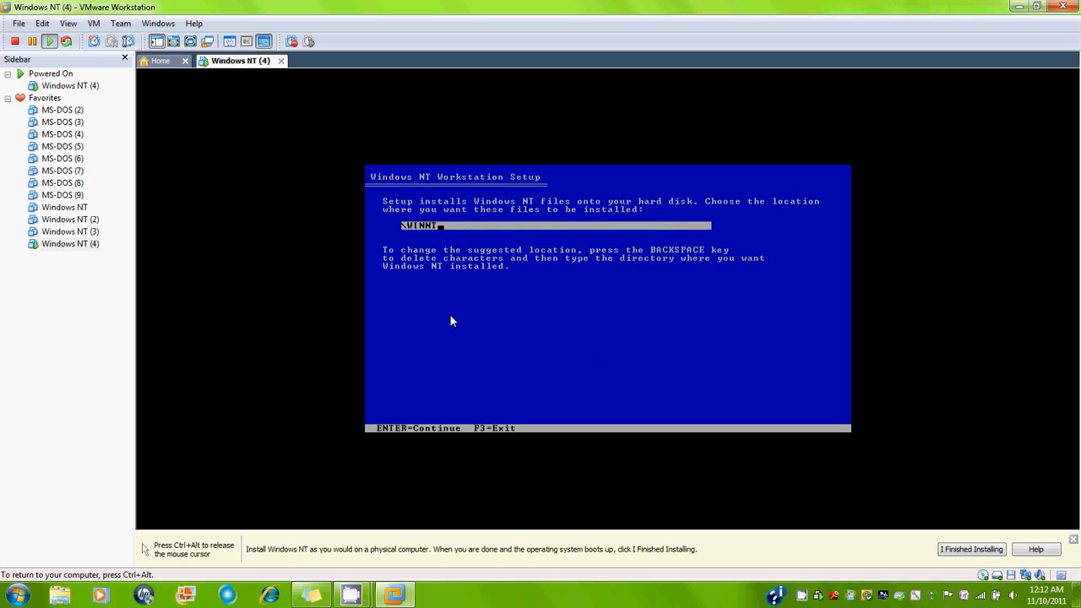
- Install to \WINNT with the exhaustive disk examination, then restart the guest after copying
key(Return)
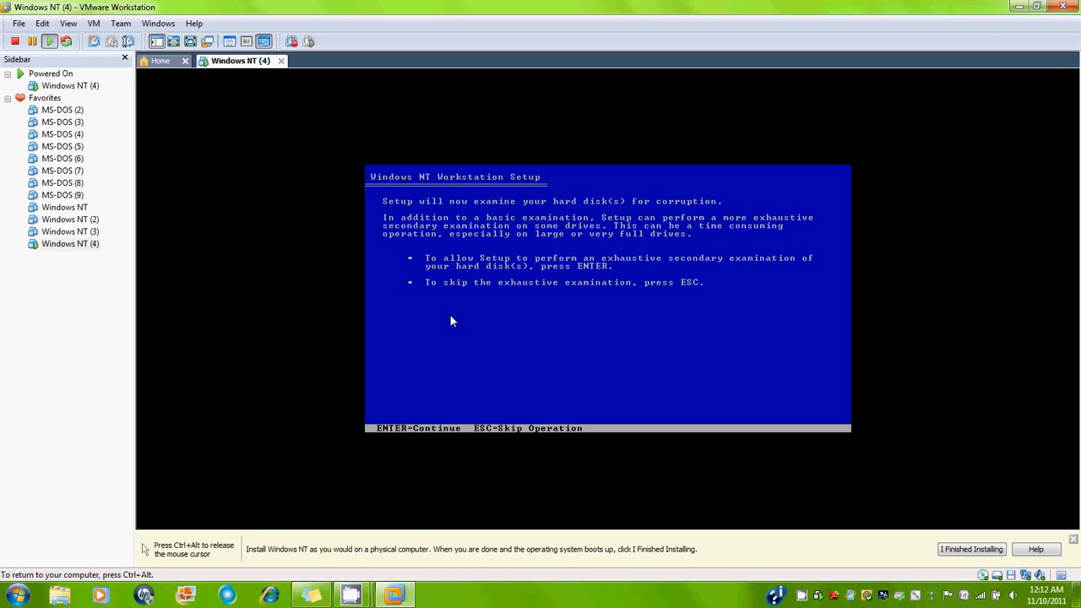
key(Return)
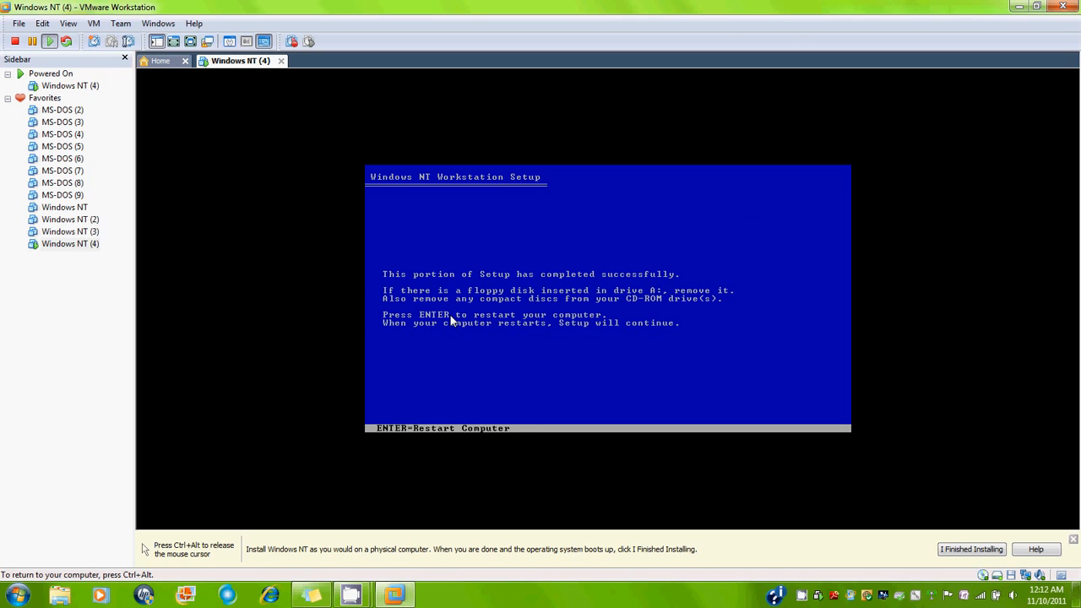
key(Return)
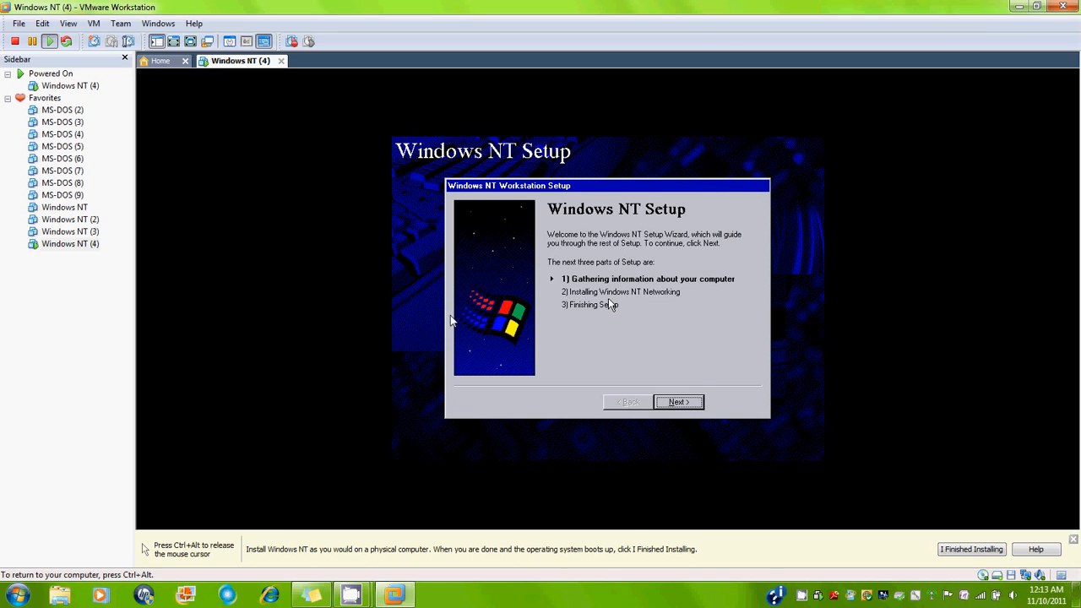
- Choose the Typical setup and register the owner's name with organization CIS140
key(Return)
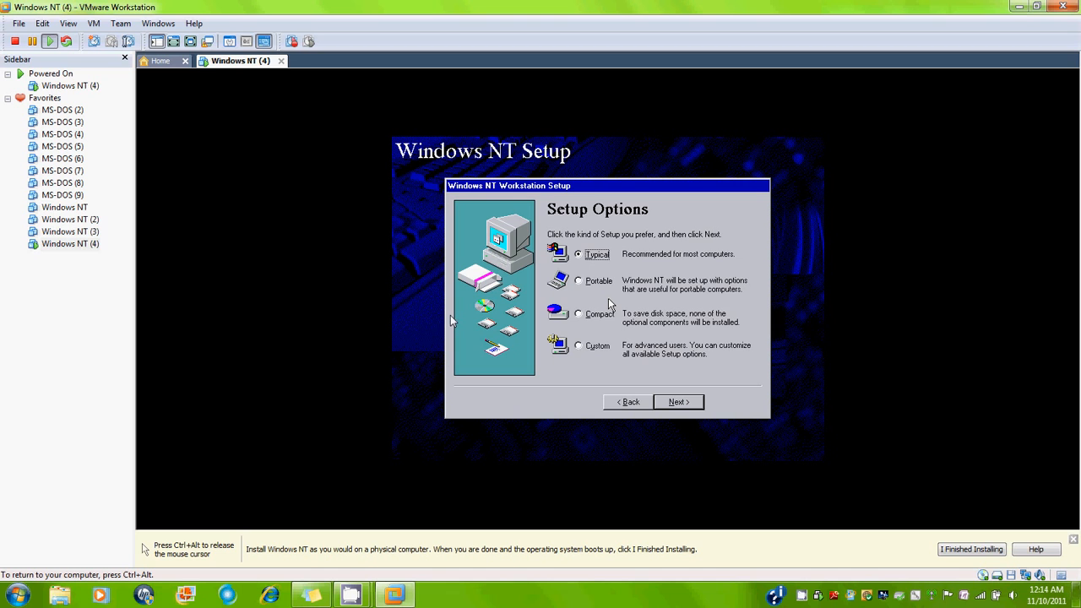
key(Return)
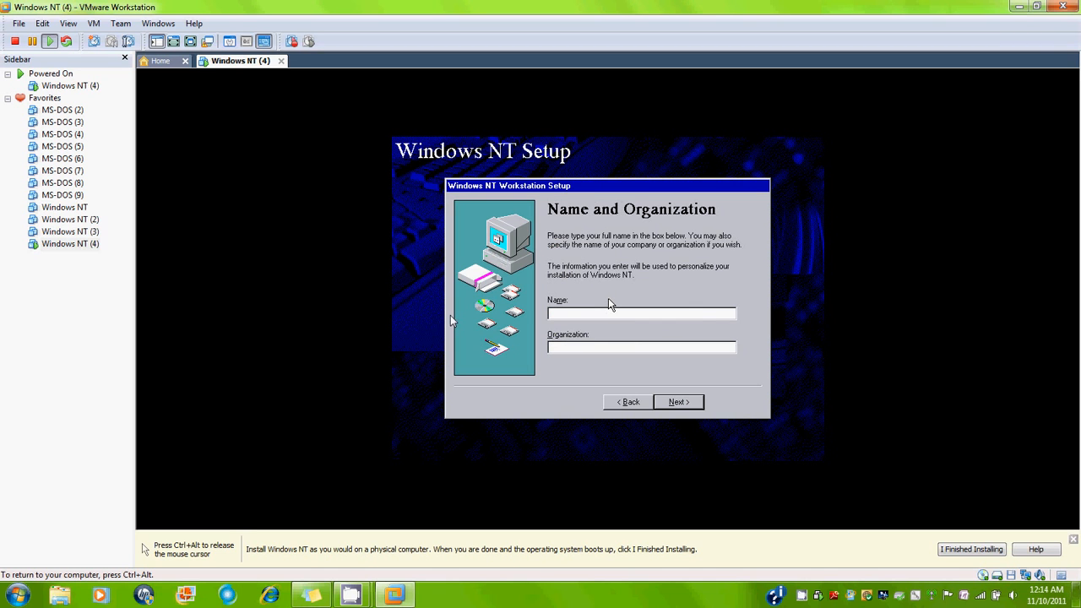
text(Ashley)
key(Tab)
text(CIS140)
key(Return)
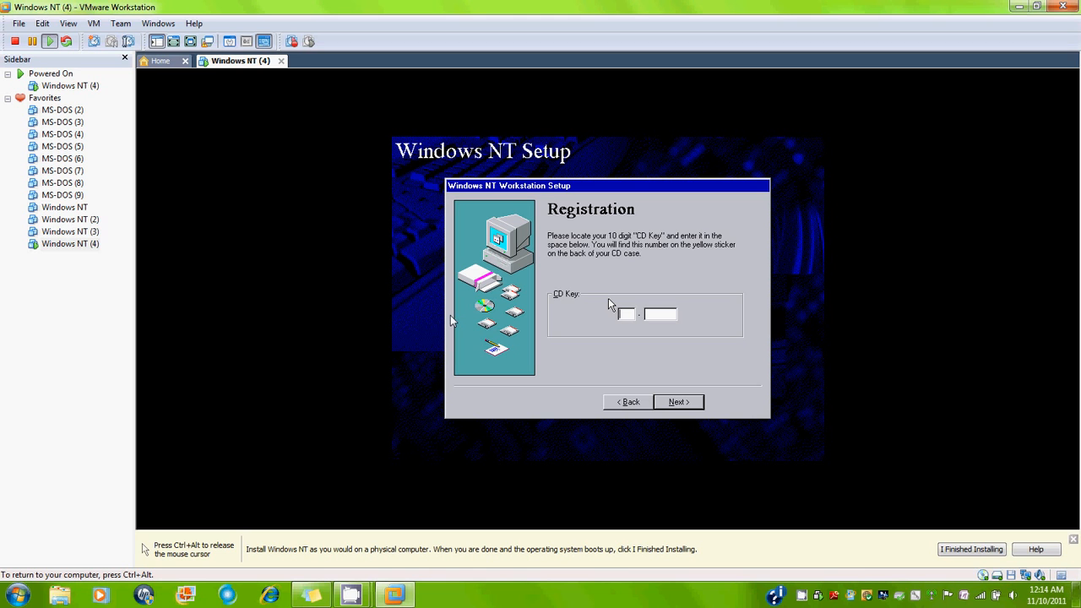
- Enter the CD key, name the computer CIS140, and set the administrator password
key(Return)
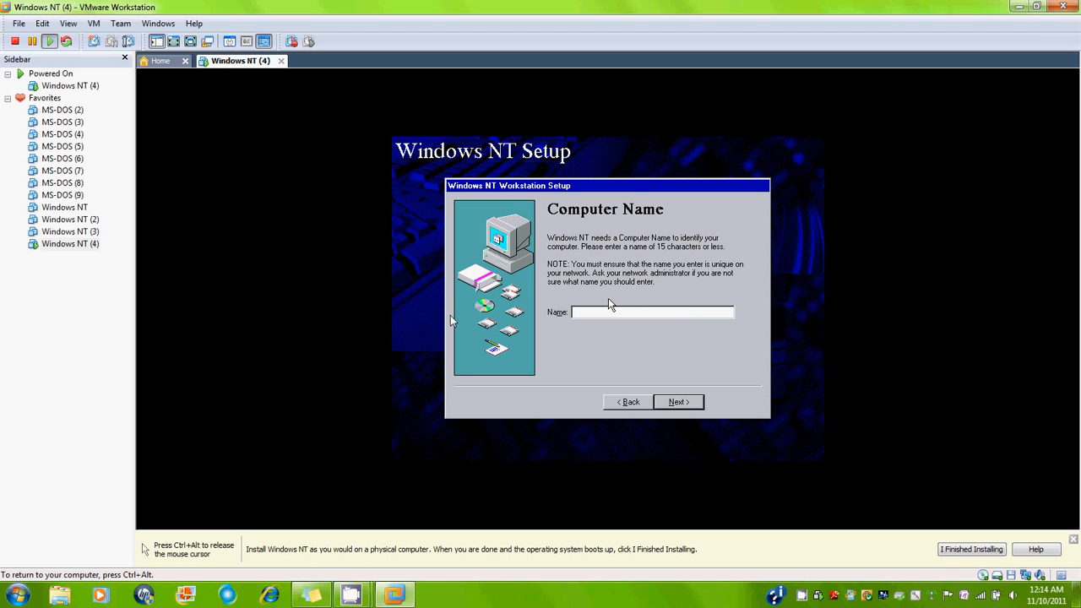
key(Return)
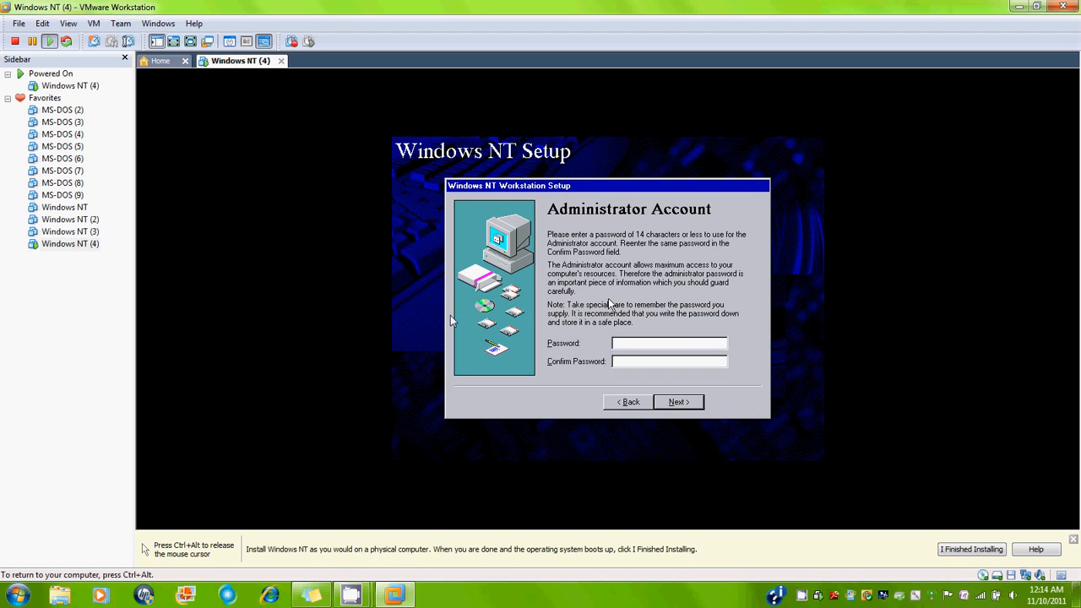
key(Return)
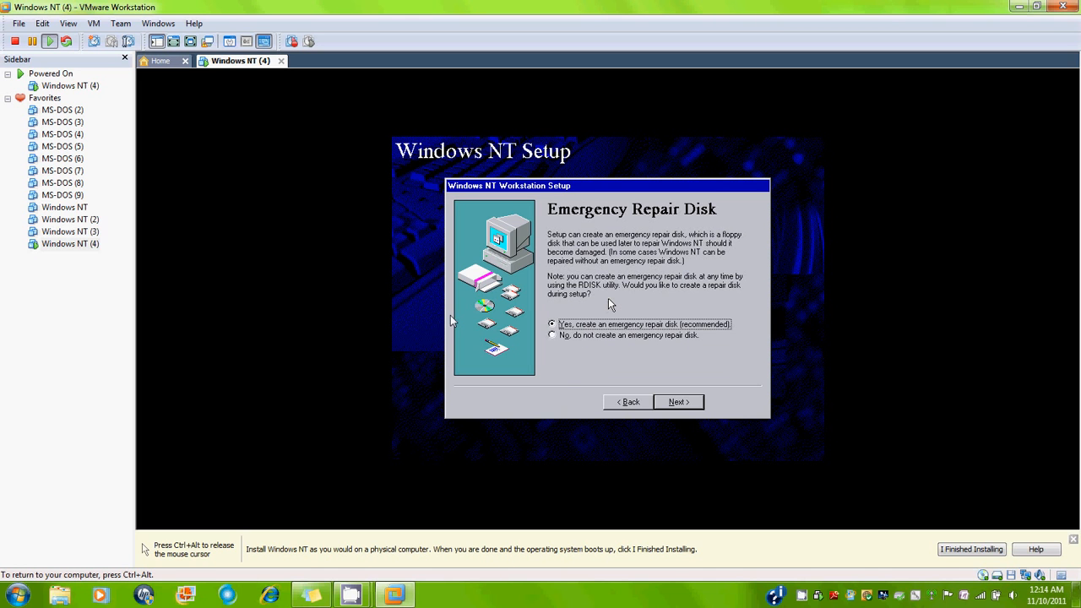
- Skip the emergency repair disk and install the most common components
key(Down)
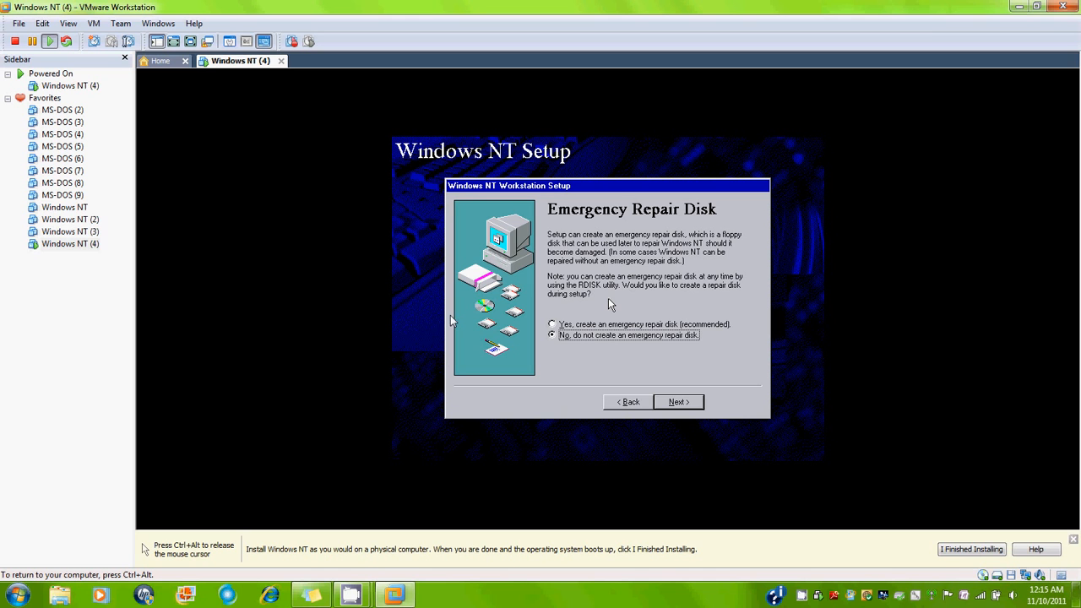
key(Return)
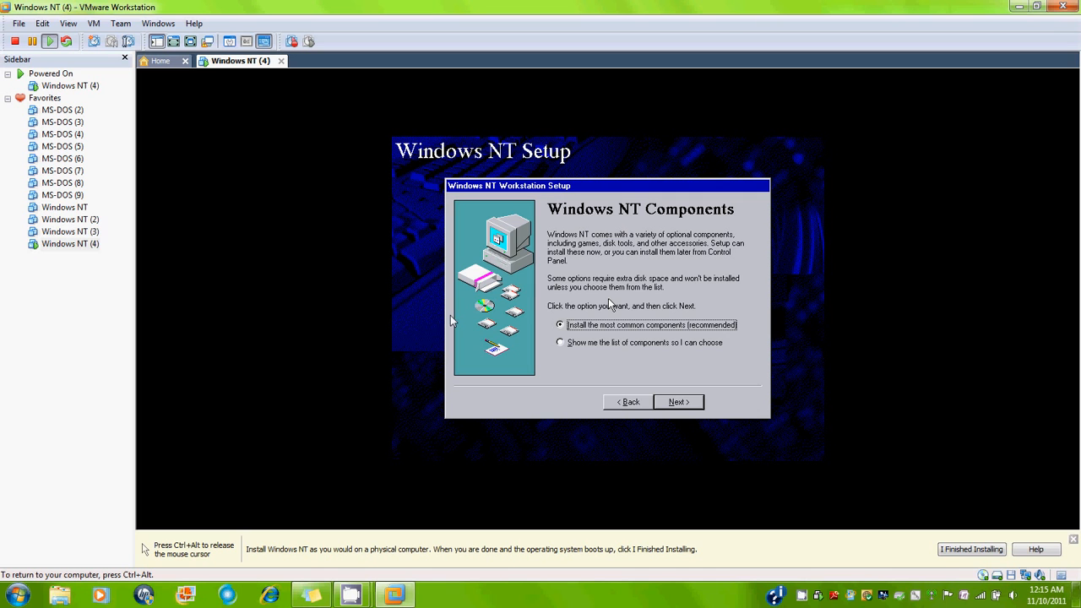
key(Return)
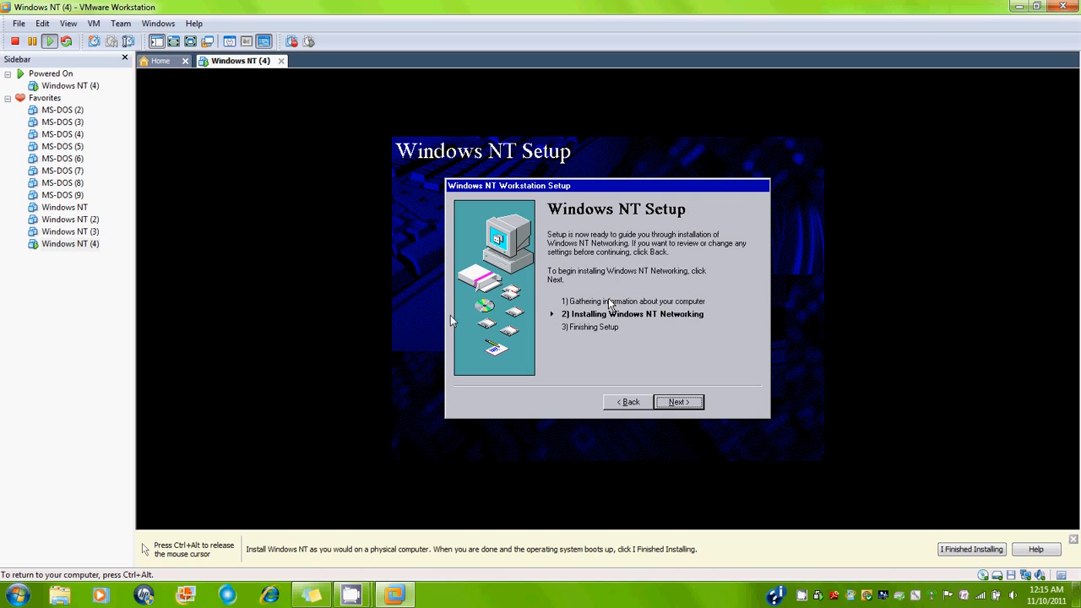
key(Return)
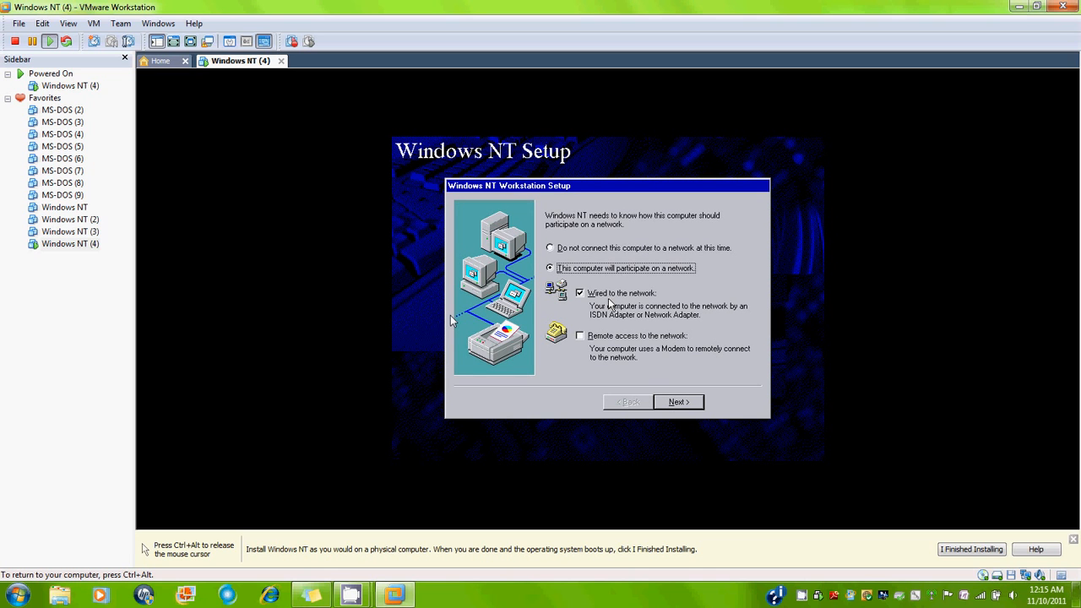
- Join a wired network with the detected AMD PCNET adapter and the TCP/IP protocol
key(Return)
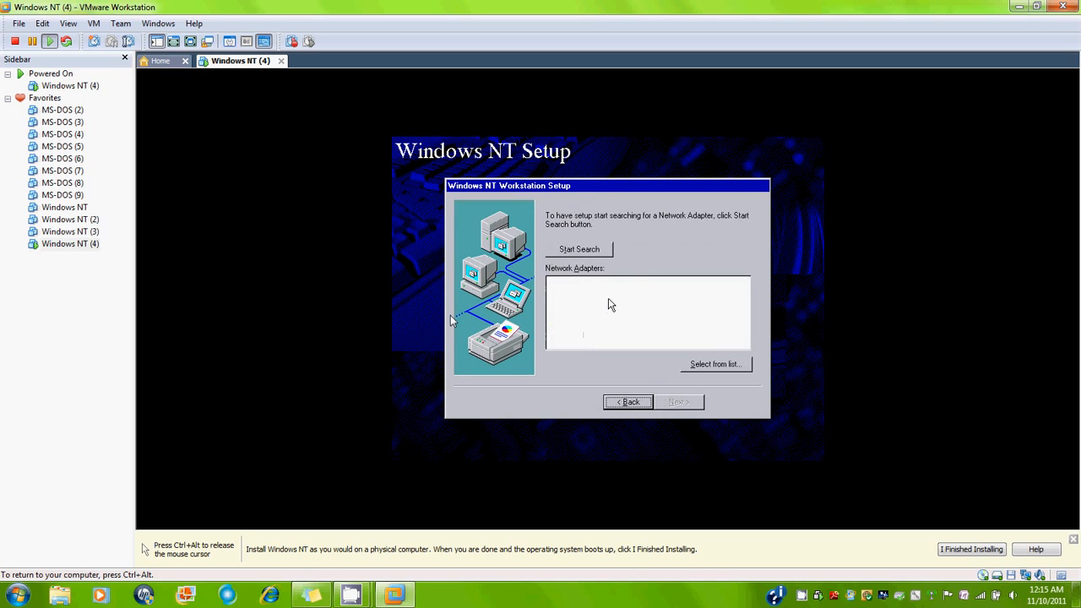
click(577, 251)
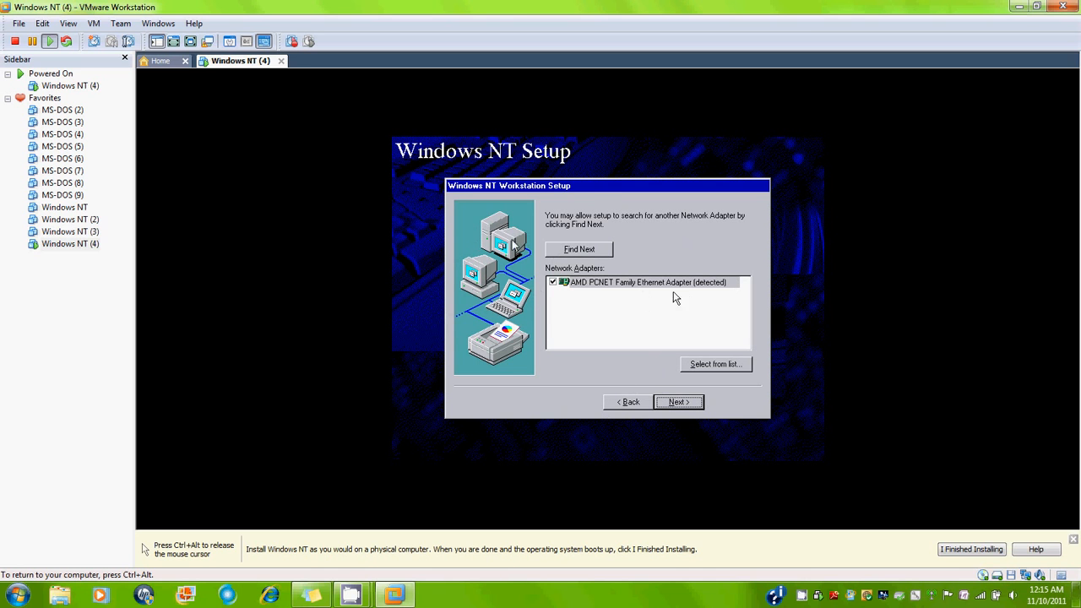
click(671, 403)
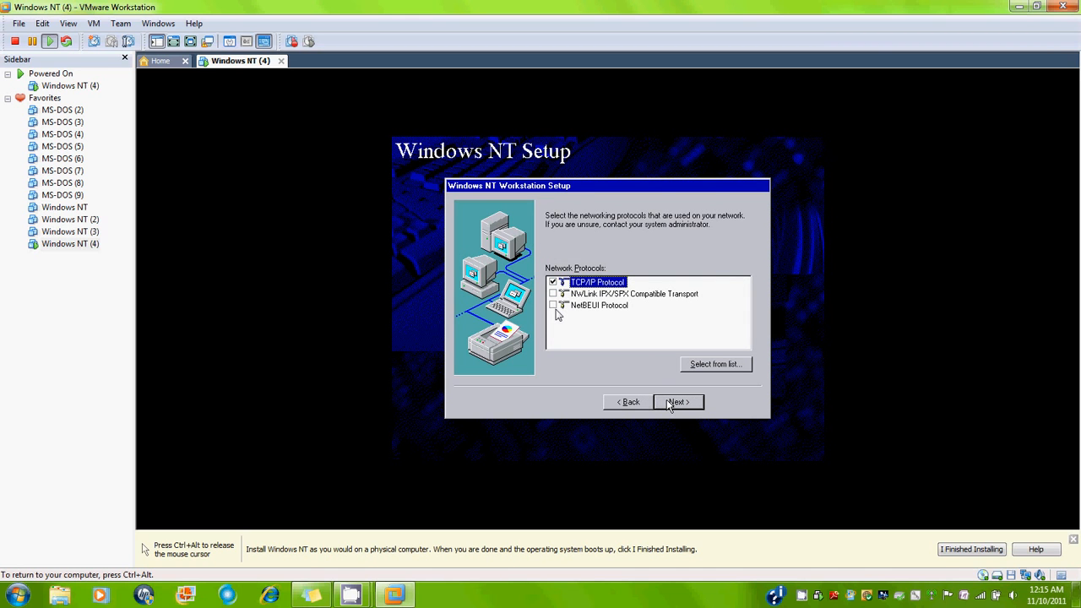
click(671, 402)
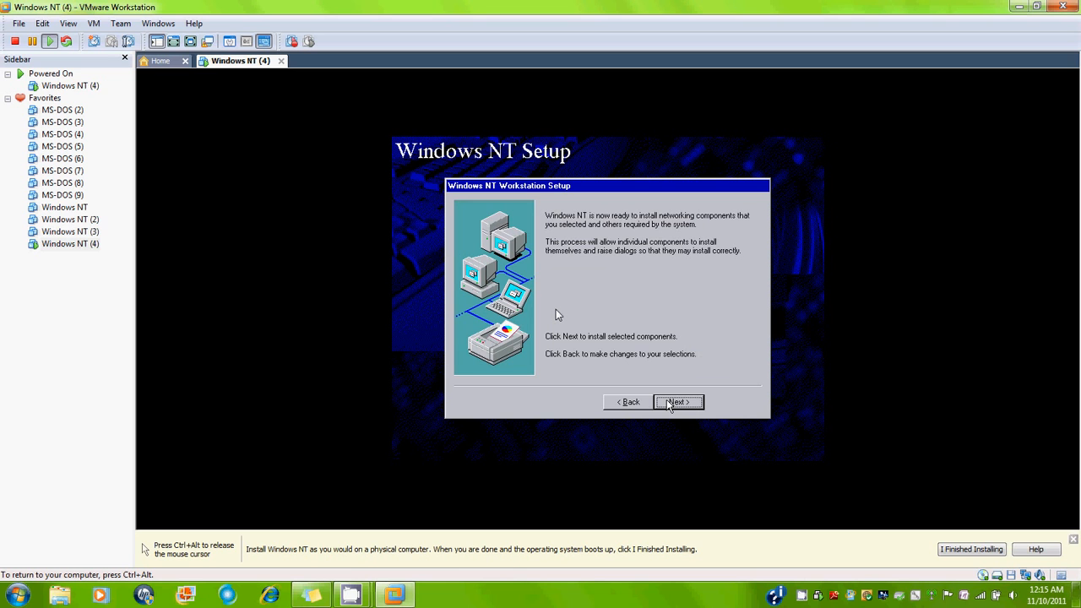
click(671, 403)
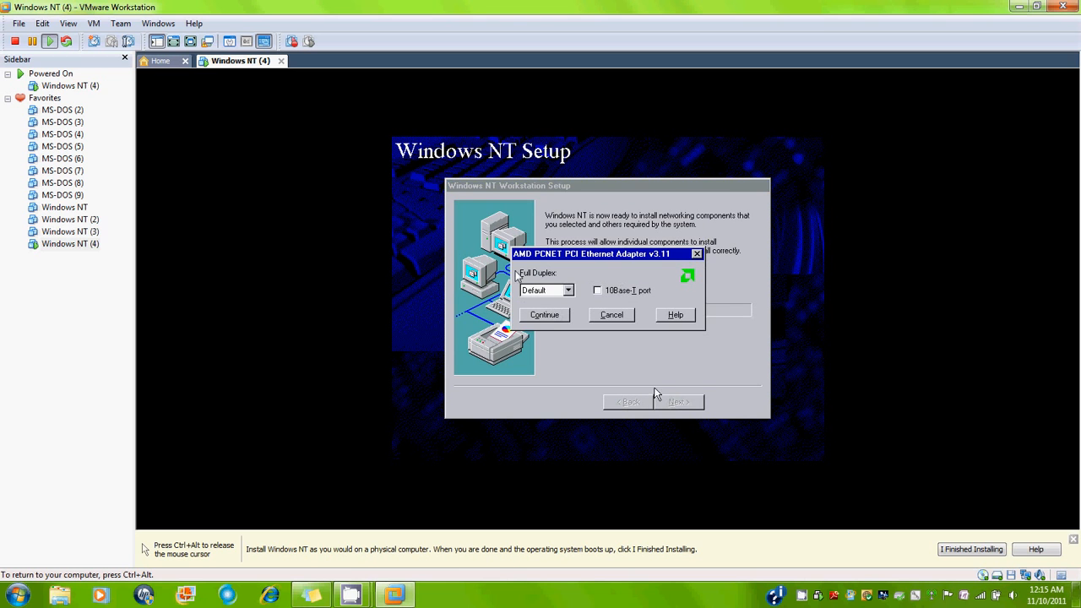
- Keep default adapter settings, use DHCP for TCP/IP, and start the network
click(551, 313)
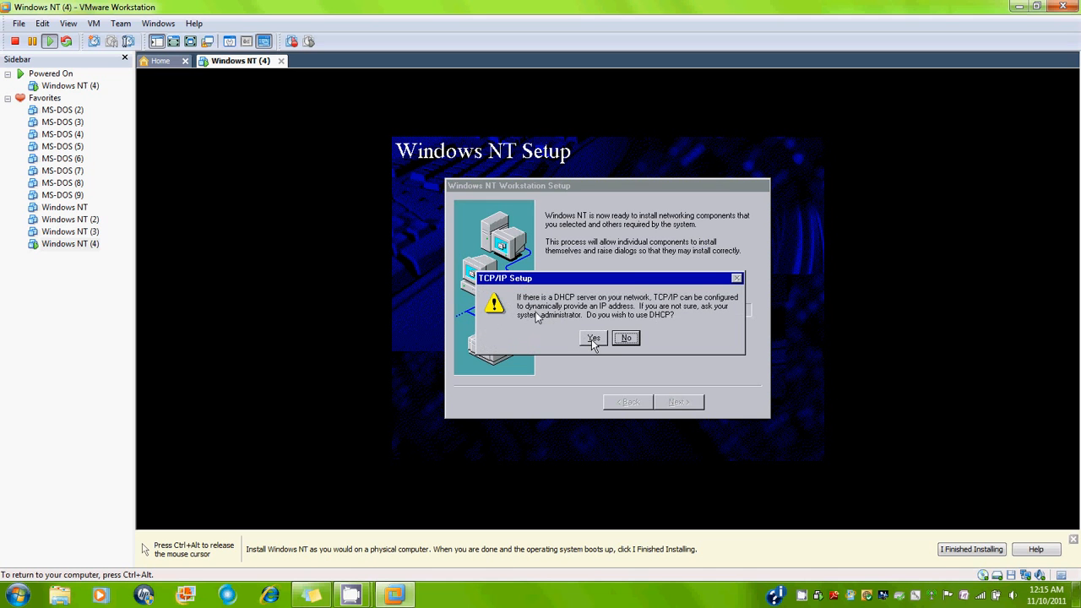
click(594, 339)
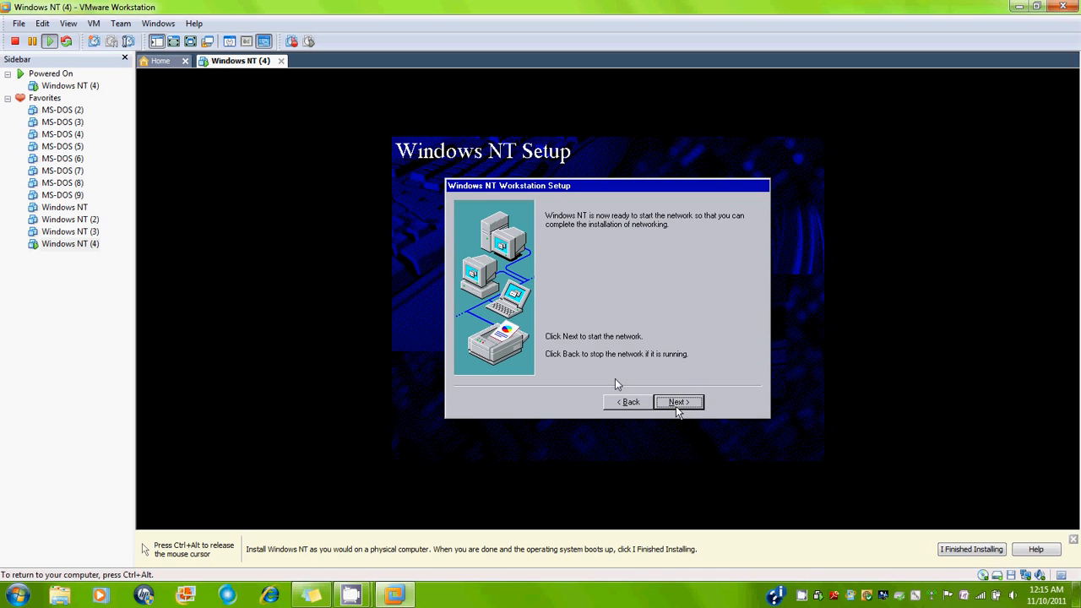
click(677, 407)
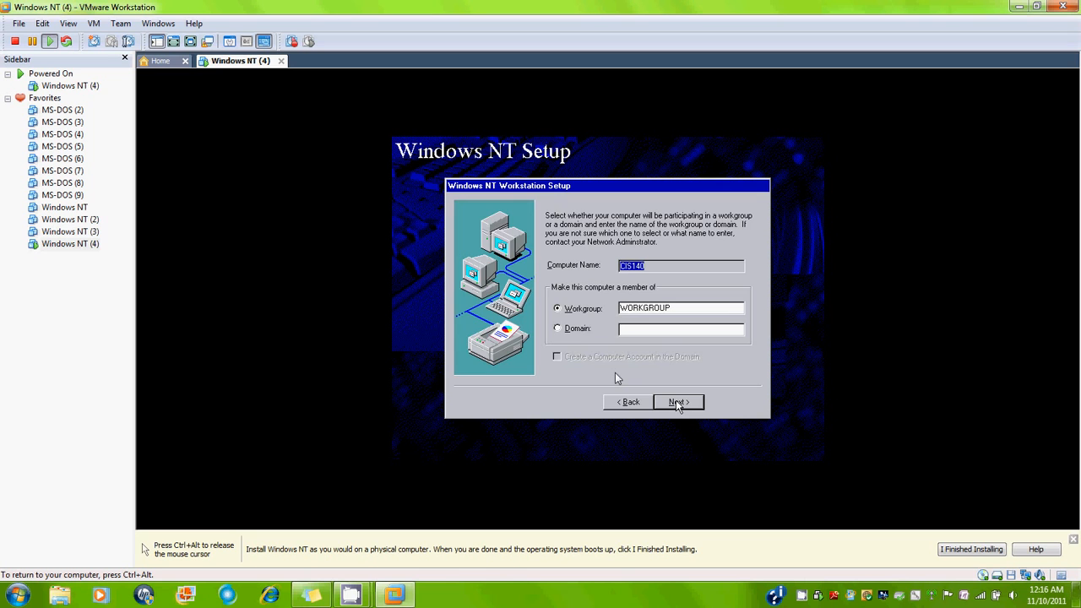
- Keep the computer in workgroup WORKGROUP and finish the setup wizard
click(676, 402)
click(678, 403)
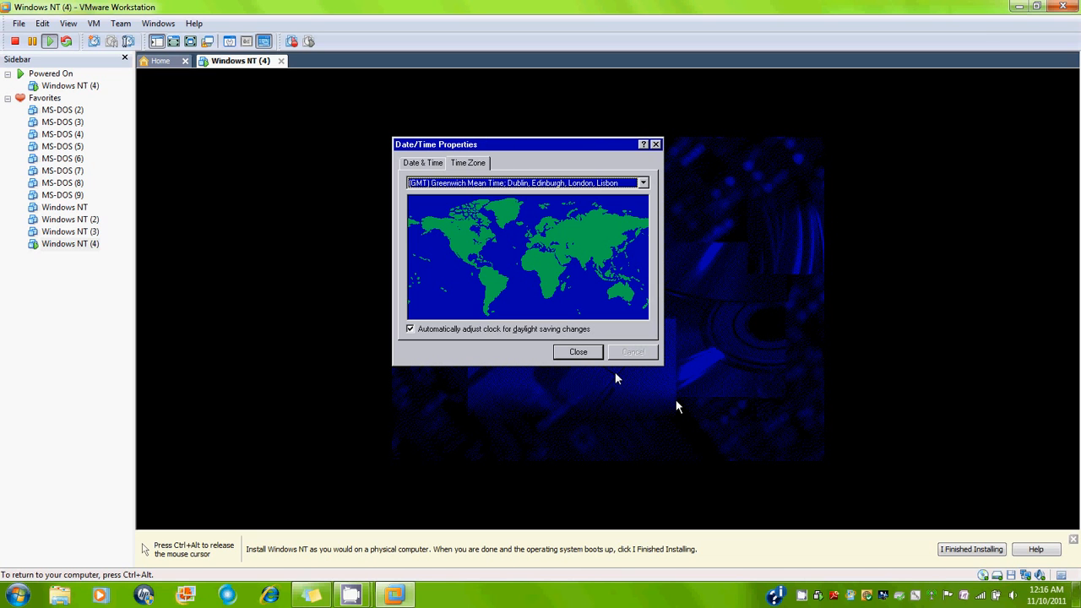
- Set the guest time zone to (GMT-07:00) Mountain Time (US & Canada), check the date, and close the settings
click(643, 186)
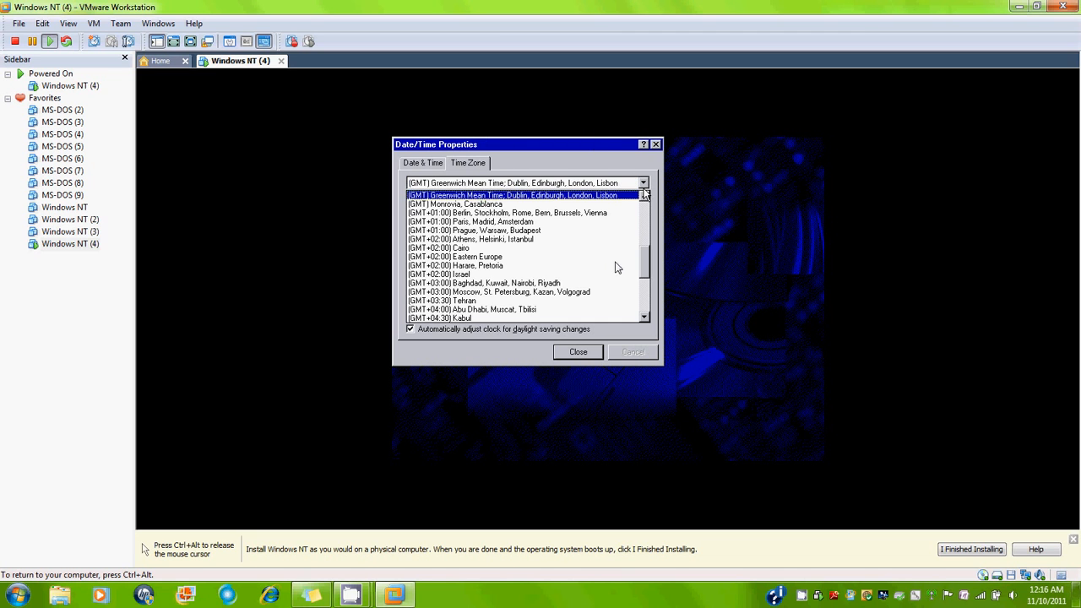
key(Up)
key(Up)
key(Up)
key(Up)
key(Up)
key(Up)
key(Up)
key(Up)
key(Up)
key(Up)
key(Up)
key(Up)
key(Up)
key(Up)
key(Up)
key(Up)
key(Up)
key(Up)
key(Up)
key(Up)
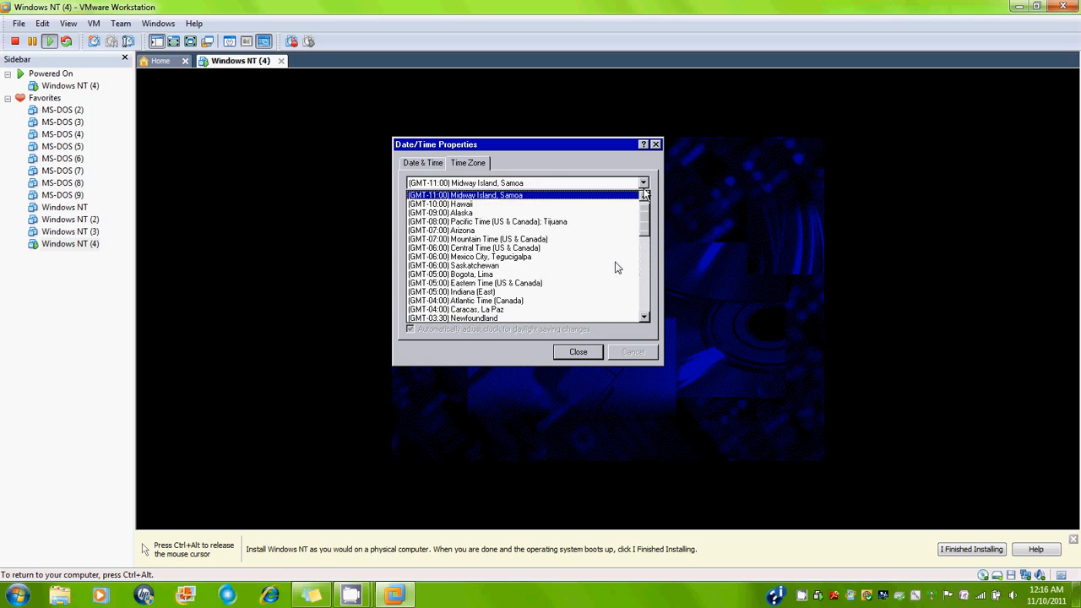
key(Down)
key(Down)
key(Down)
key(Down)
key(Down)
key(Down)
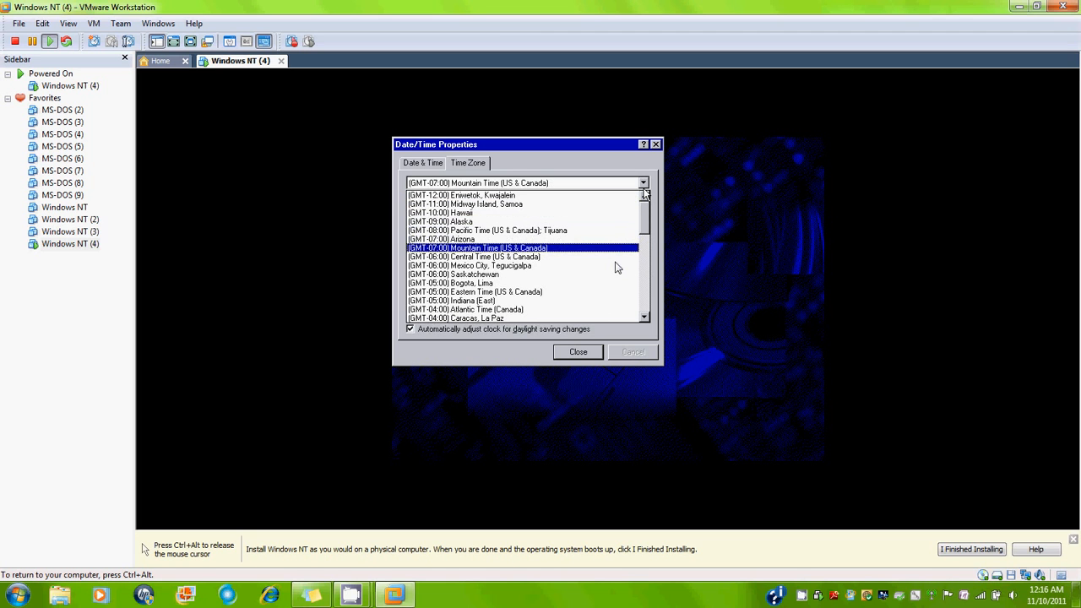
key(Return)
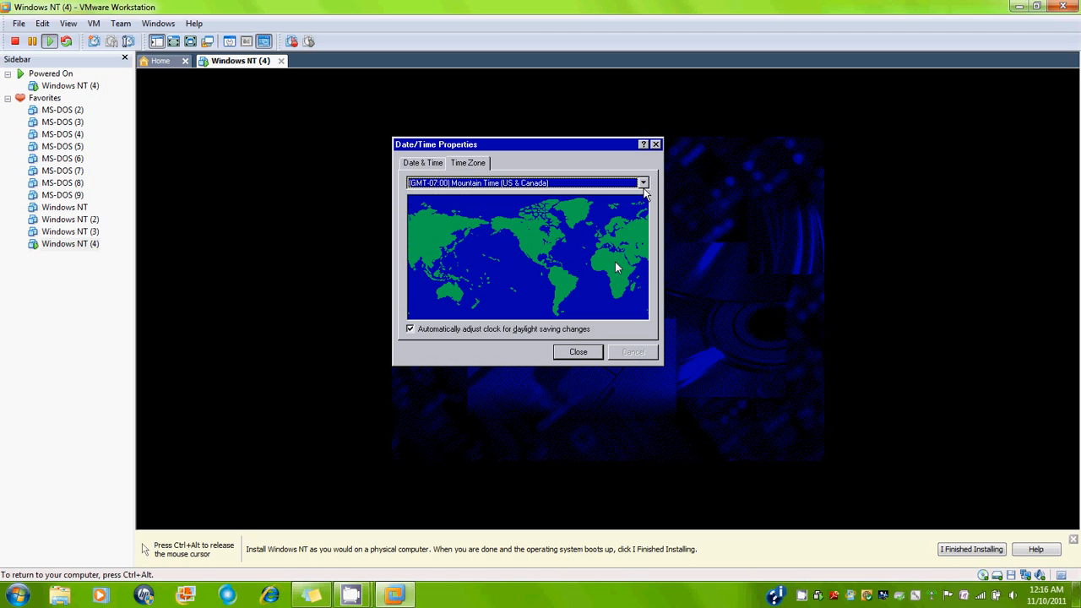
click(414, 164)
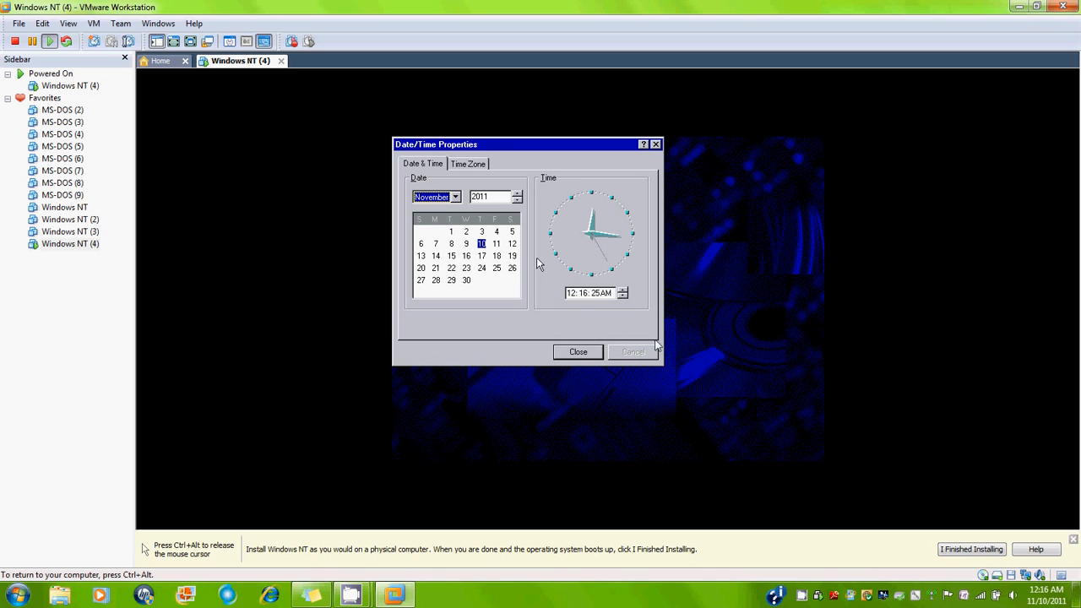
click(582, 353)
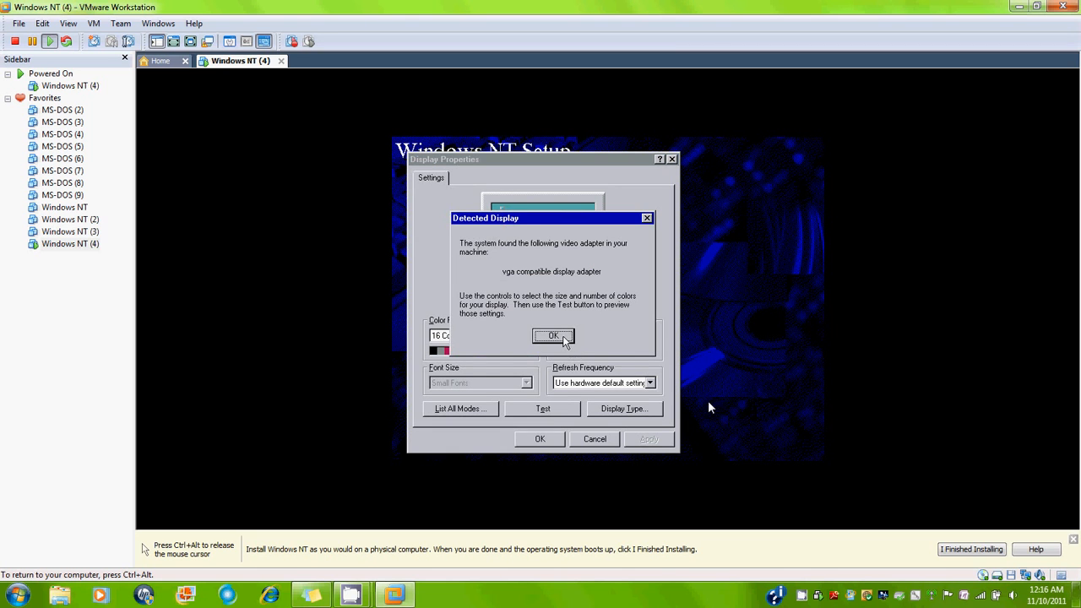
- Accept the detected VGA adapter at 16 colours, 640 by 480, and restart the guest
click(563, 336)
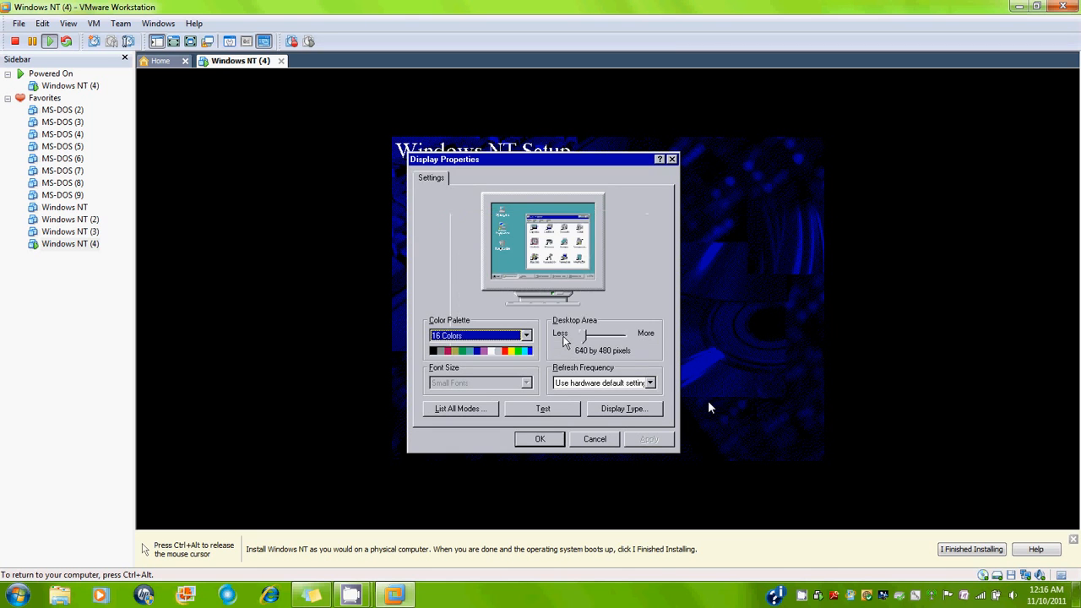
click(541, 440)
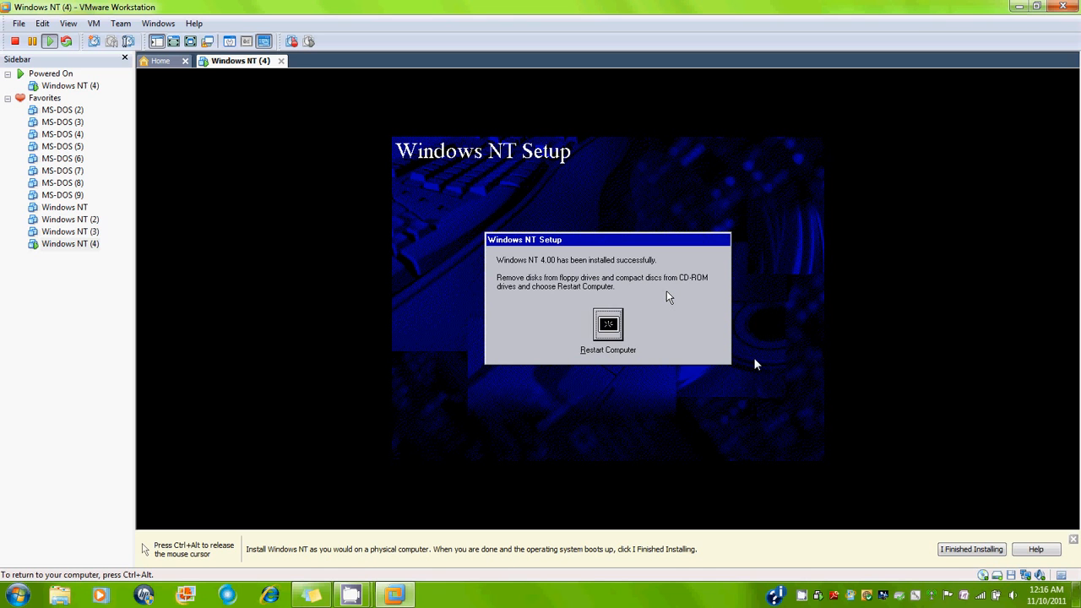
click(601, 335)
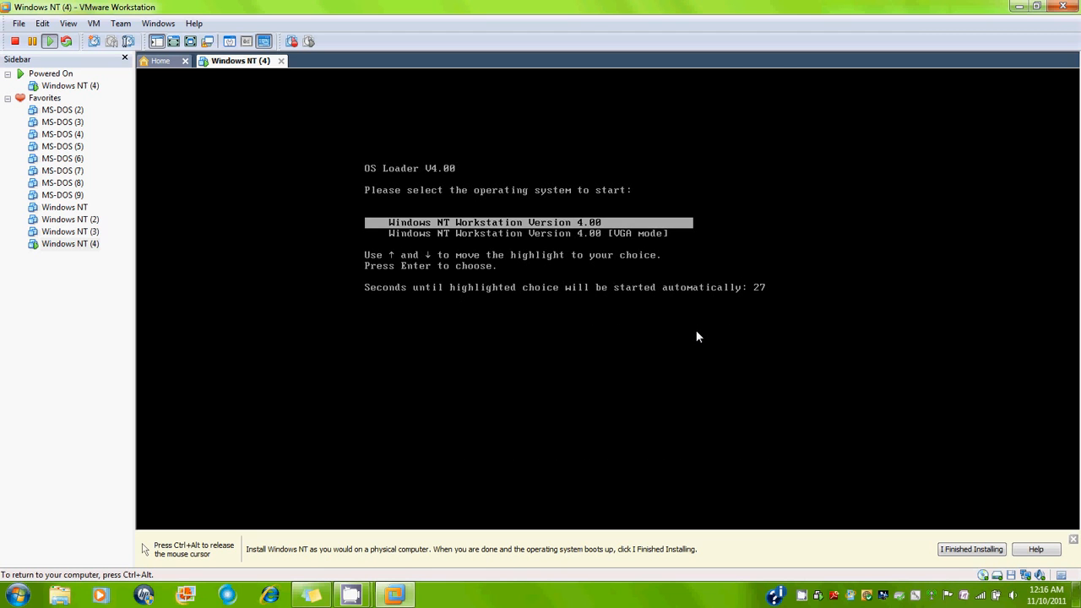
- Boot Windows NT Workstation 4.00 from the OS Loader and release input to the host
key(Return)
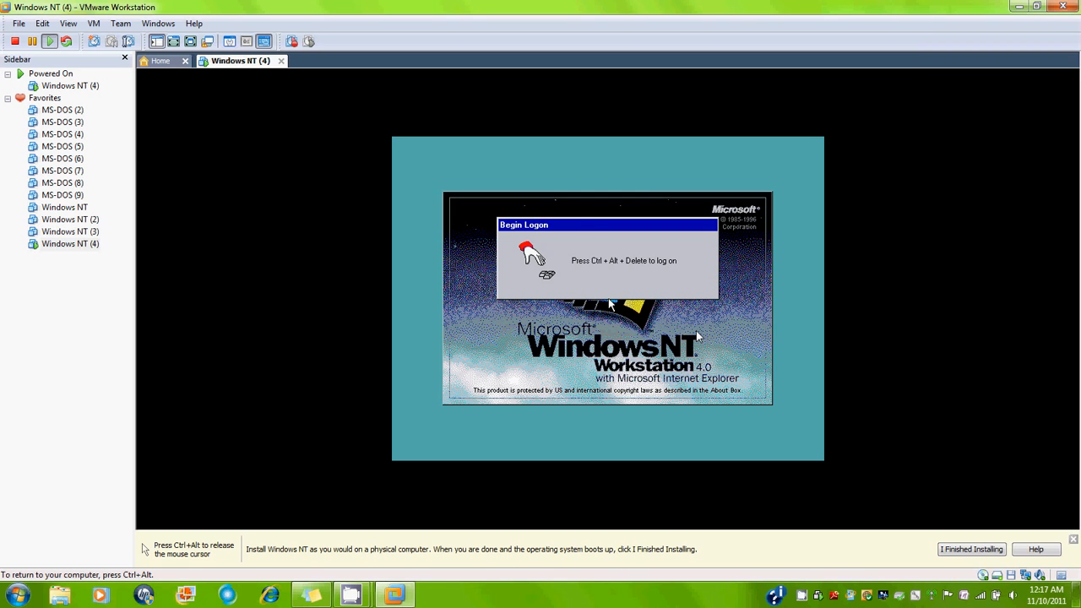
key(ctrl+alt)
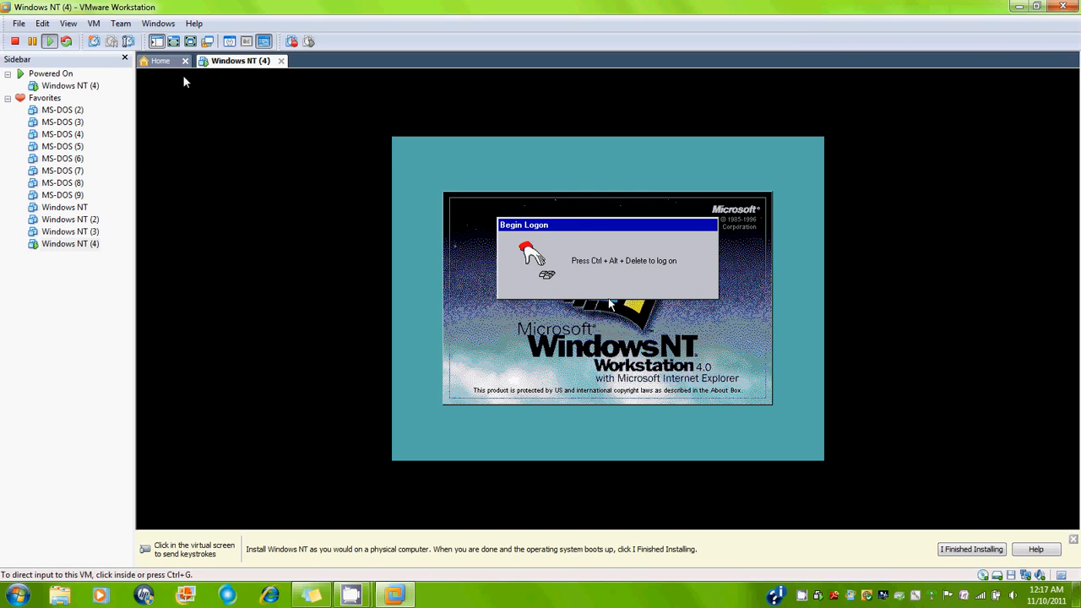
- Send Ctrl+Alt+Del to the guest from the VM menu
click(80, 25)
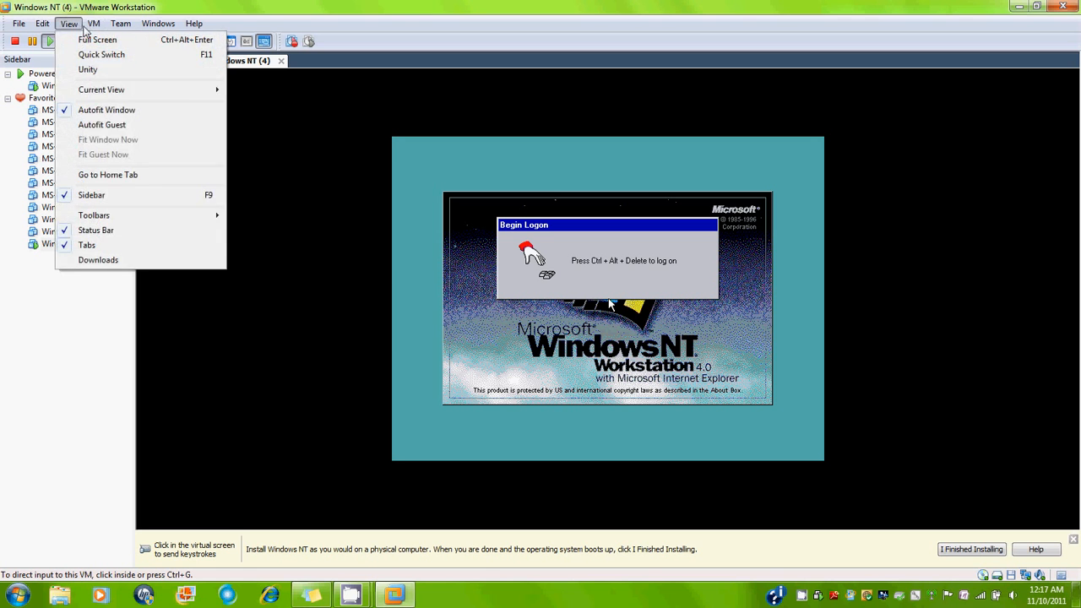
click(120, 25)
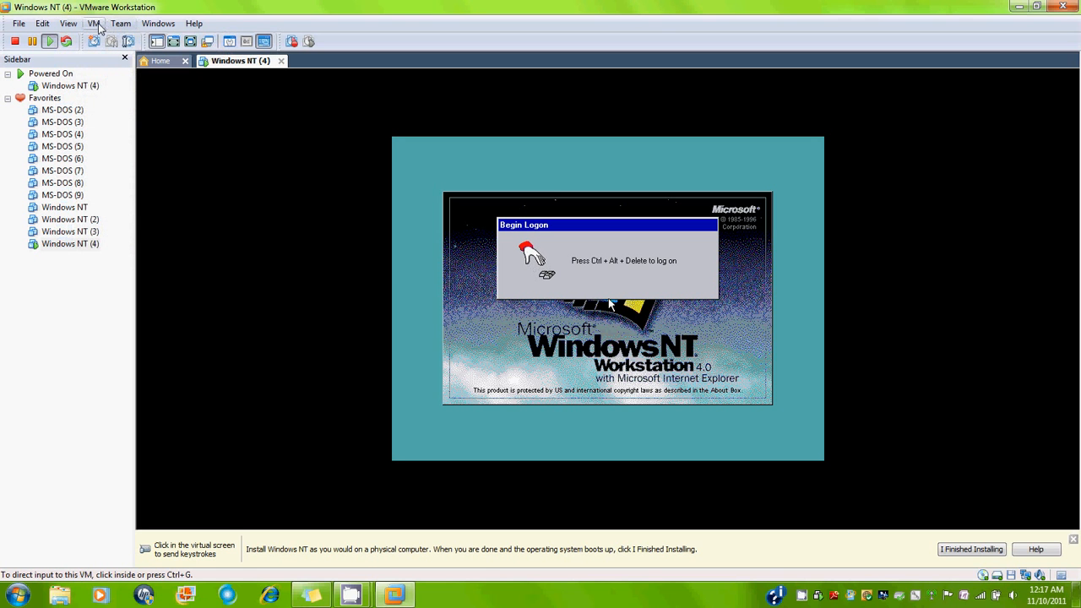
click(96, 25)
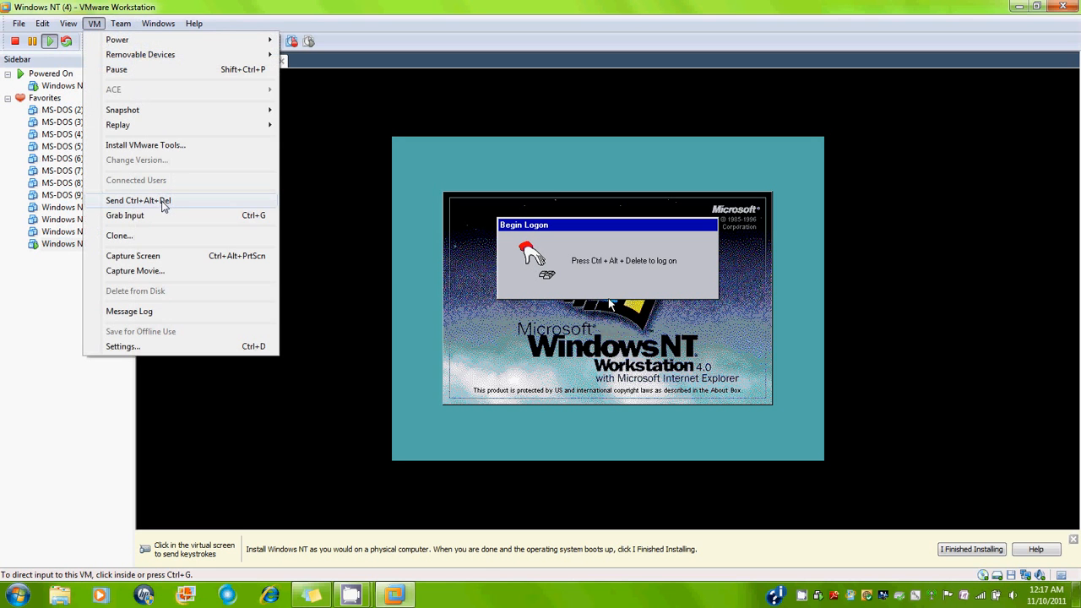
click(162, 204)
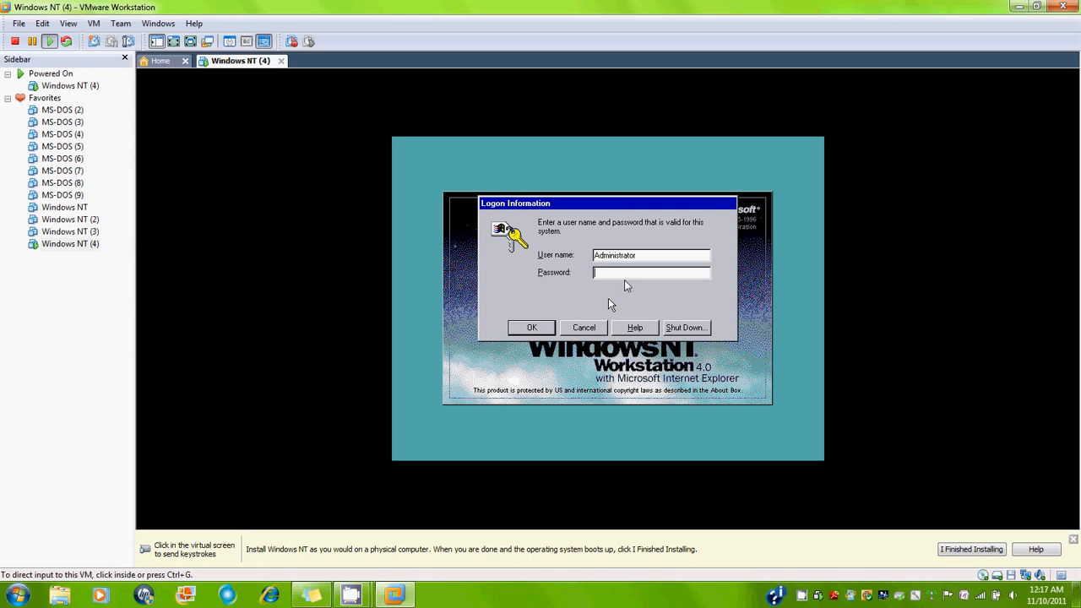
- Log on as Administrator with the account password and dismiss the Welcome window
click(624, 279)
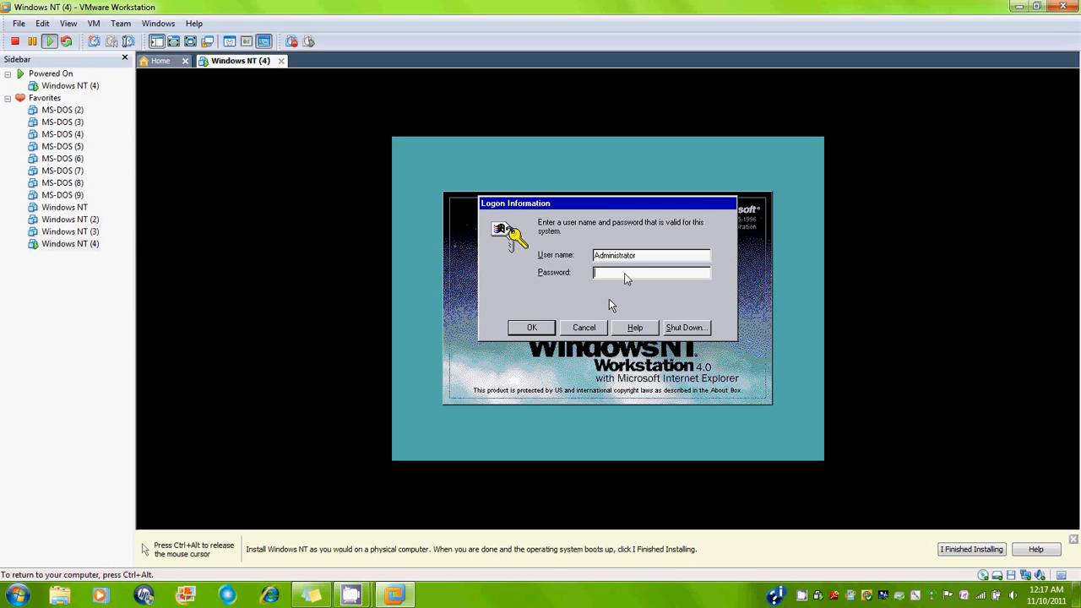
text(****)
click(521, 329)
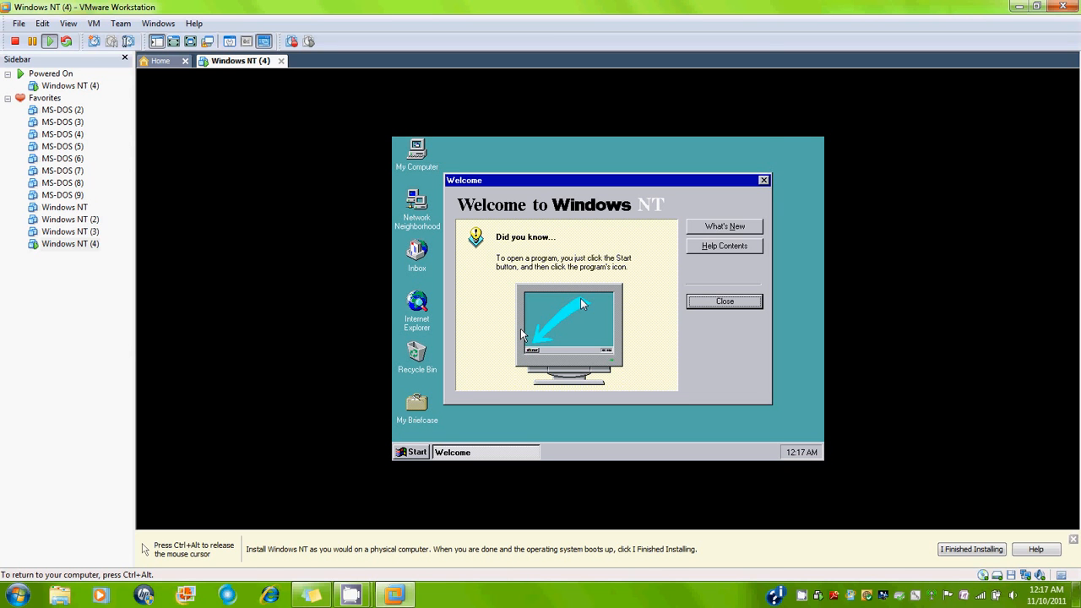
key(Return)
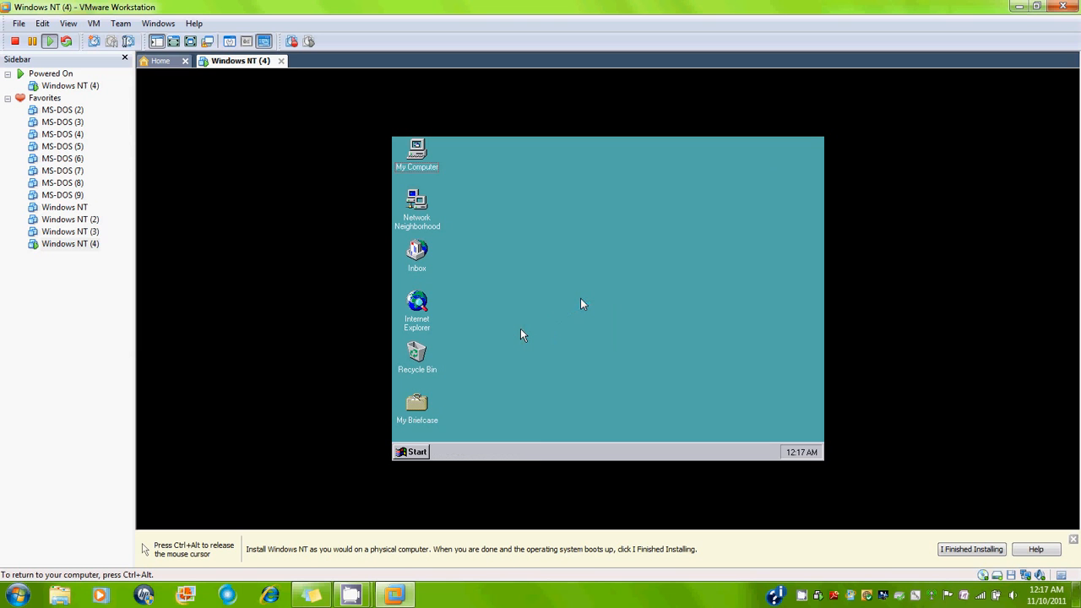